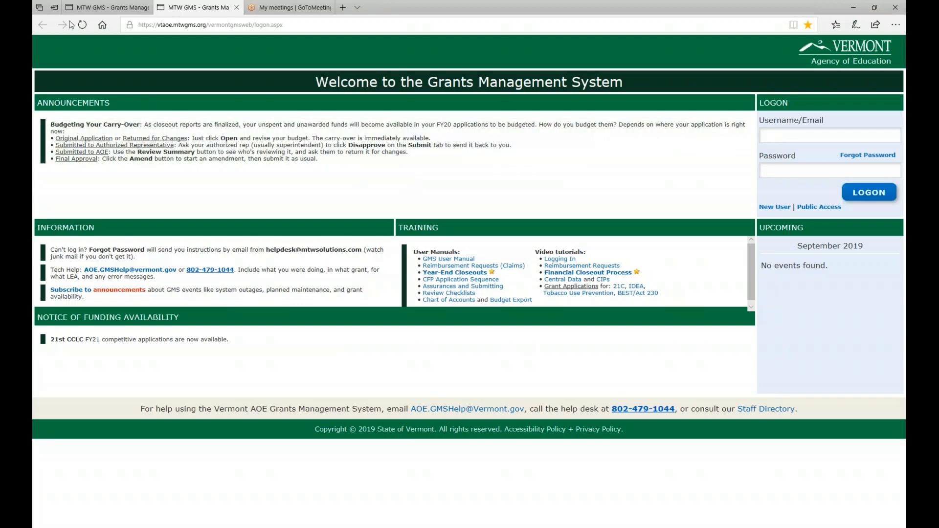
# Step: Switch to the test environment's logon page, enter the account password, and log on with the prefilled username
pyautogui.moveTo(101, 8)
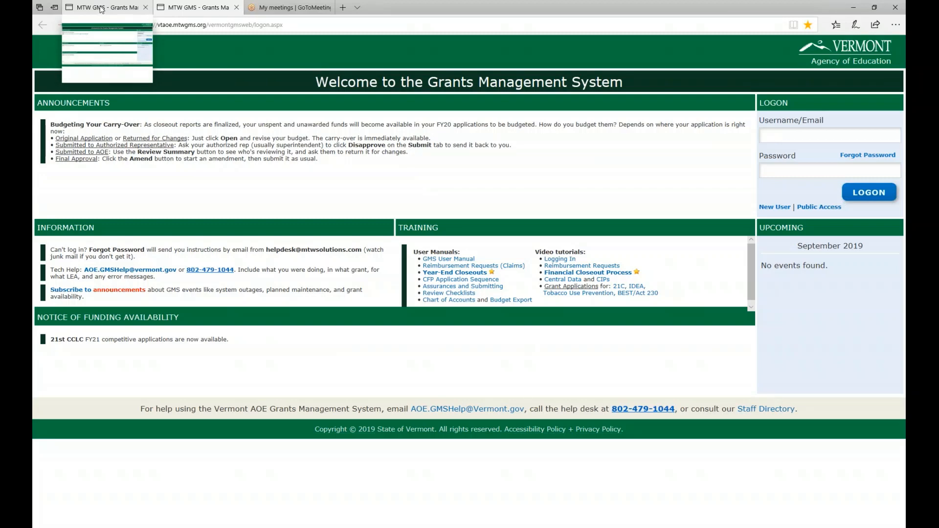
pyautogui.click(101, 8)
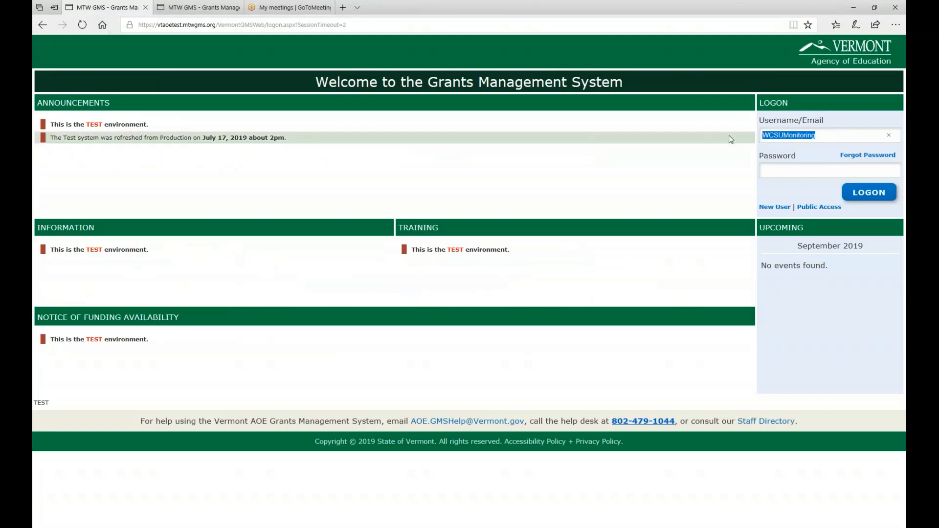
pyautogui.click(805, 170)
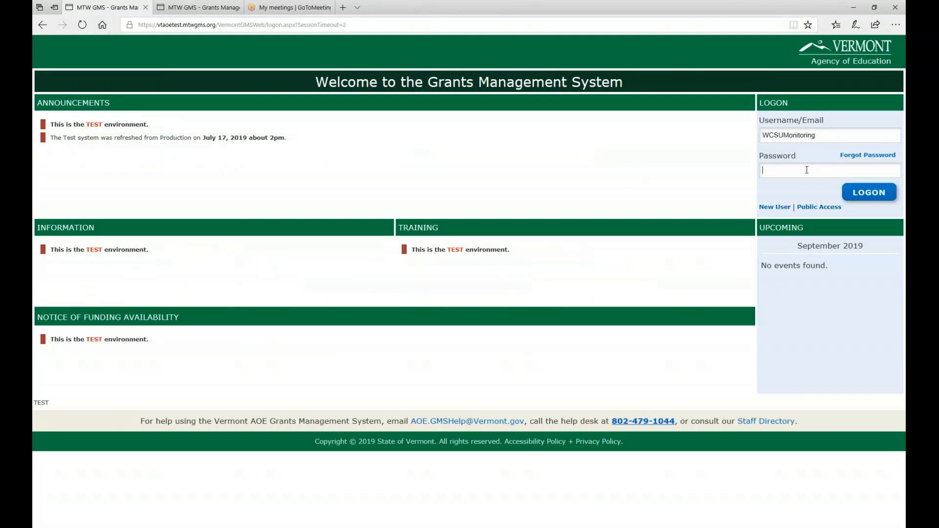
pyautogui.hotkey('ctrl', 'v')
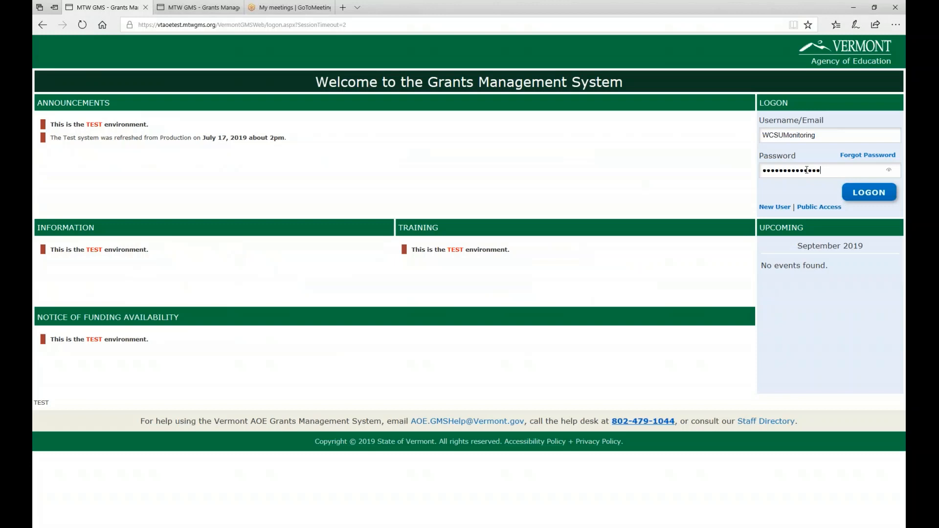
pyautogui.click(873, 194)
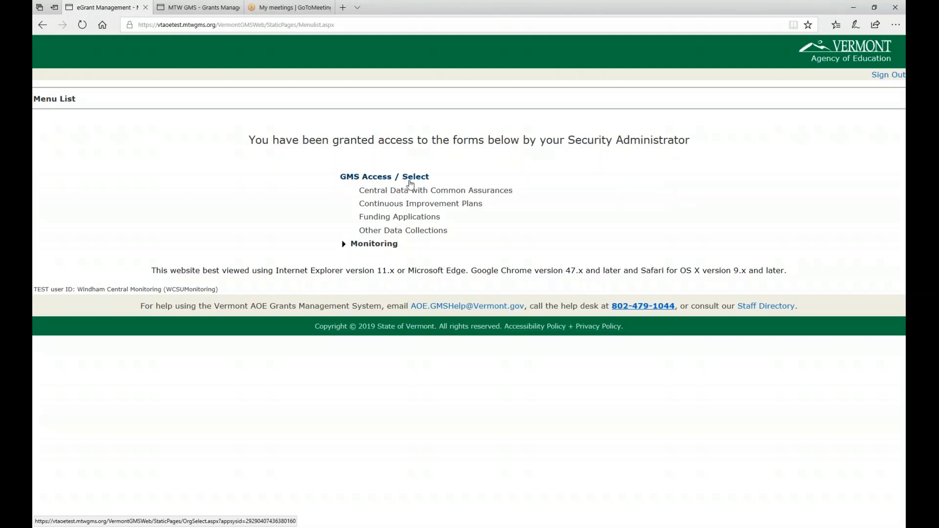
# Step: Open the scheduled 2020 IDEA Consolidated - OM monitoring review for Windham Central SU
pyautogui.click(344, 244)
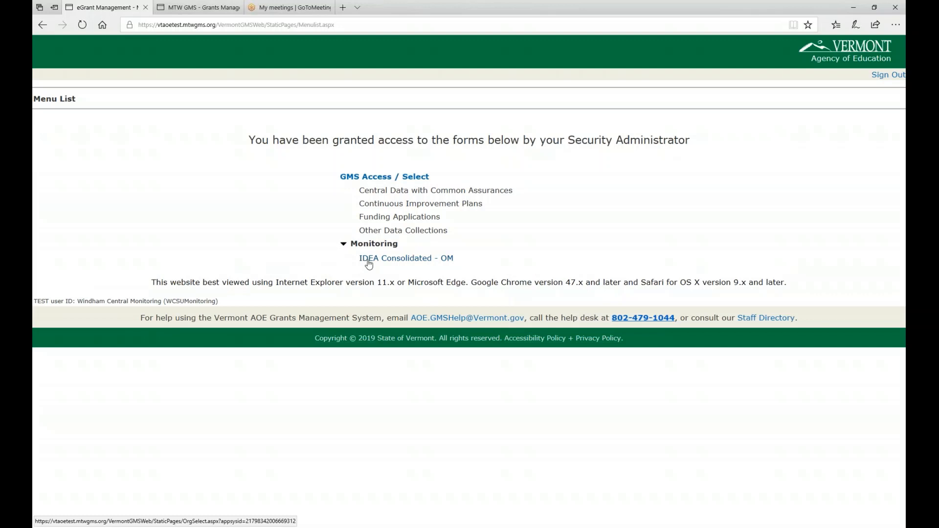
pyautogui.click(343, 244)
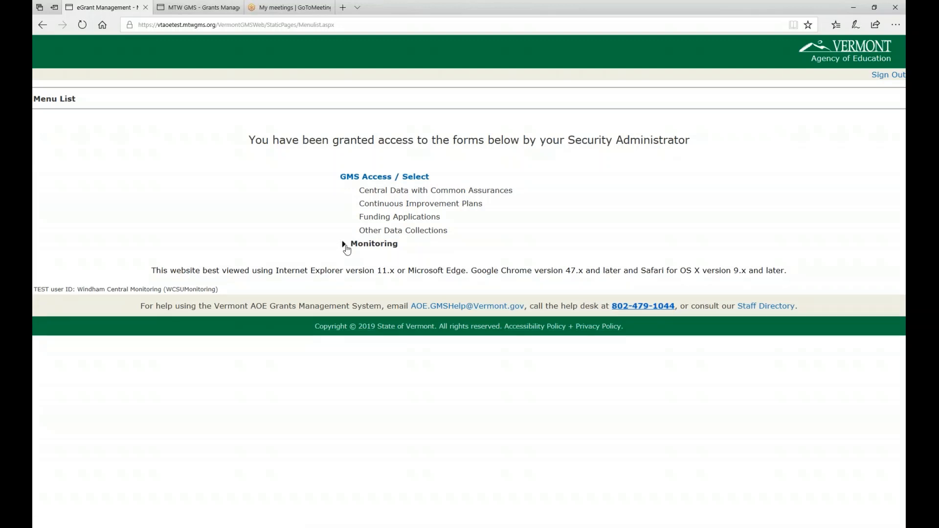
pyautogui.click(344, 245)
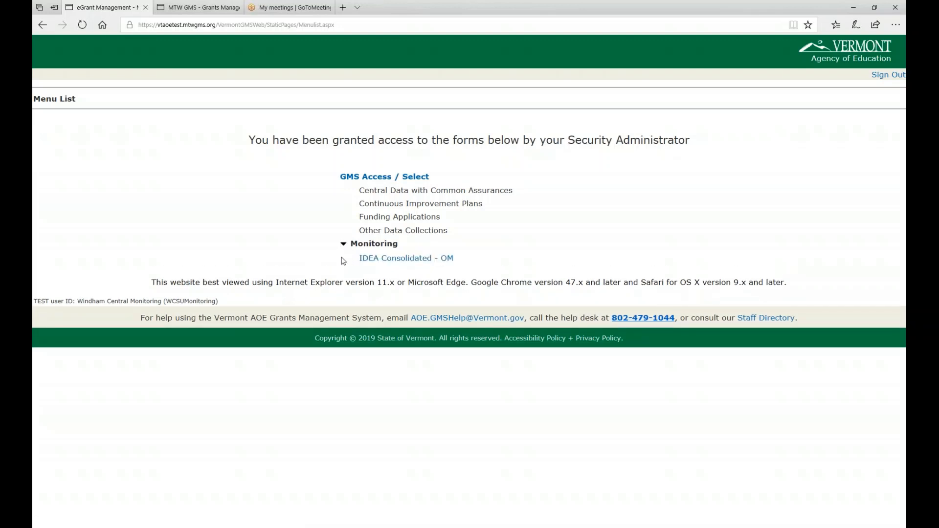
pyautogui.click(400, 260)
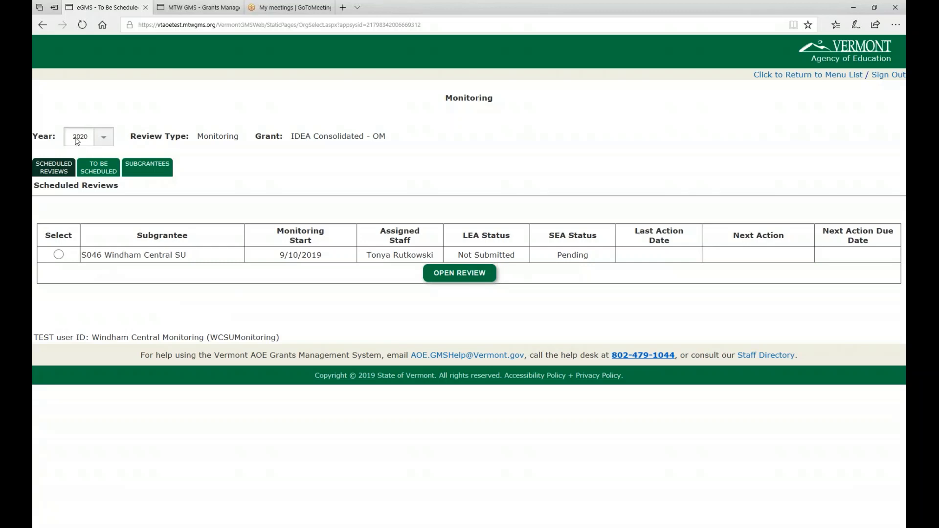
pyautogui.click(59, 254)
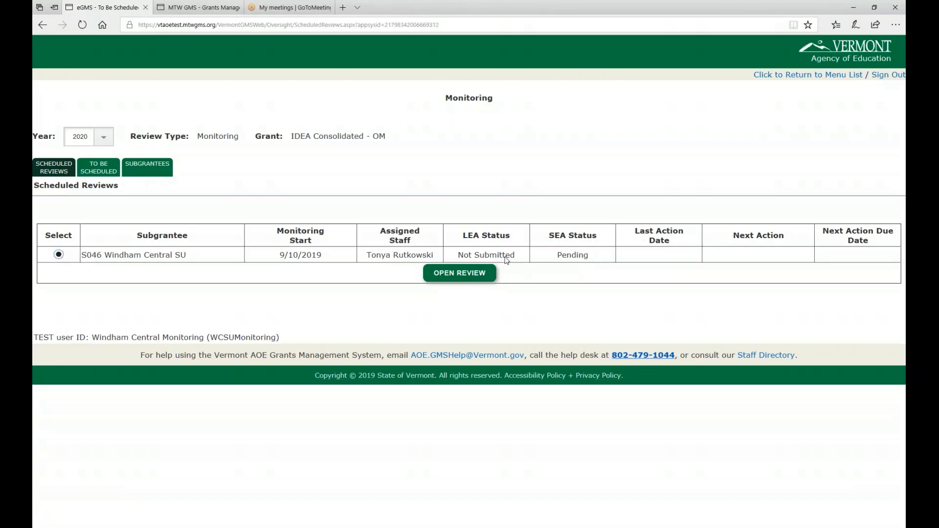
pyautogui.click(469, 274)
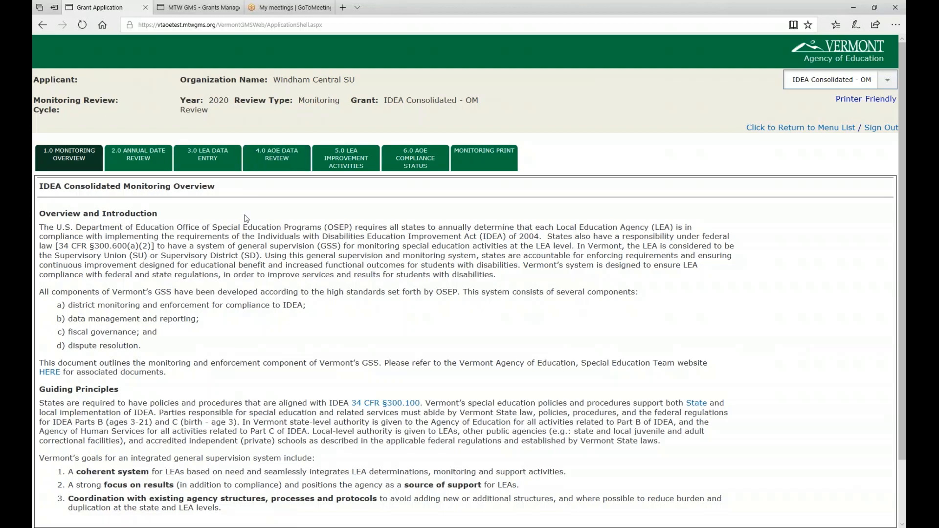
# Step: Look through the monitoring overview and every Annual Date Review page, covering the IEP, triennial review and adverse effect documents
pyautogui.scroll(-2, 120, 235)
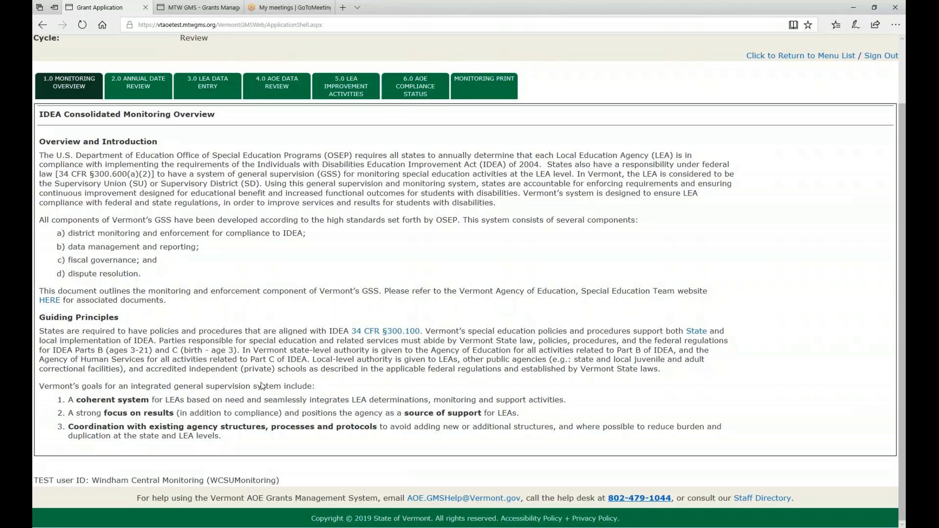
pyautogui.scroll(2, 149, 296)
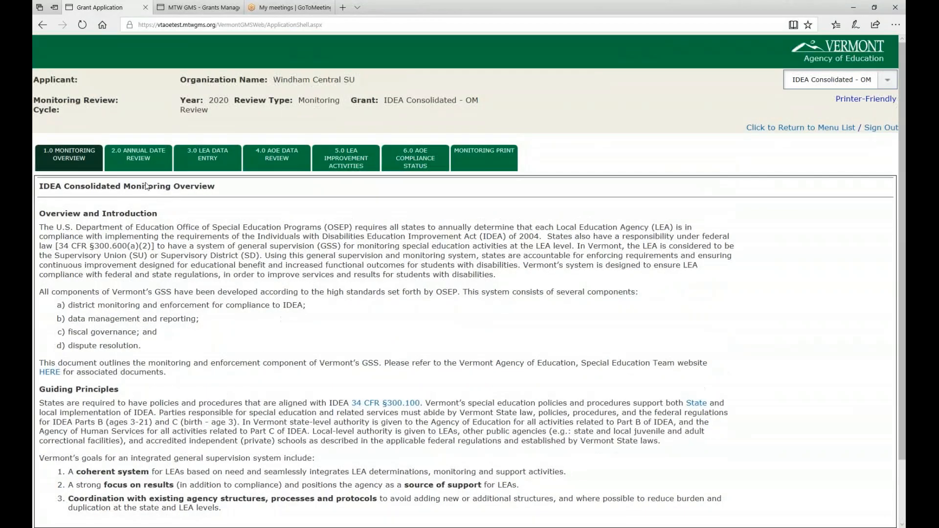
pyautogui.click(137, 163)
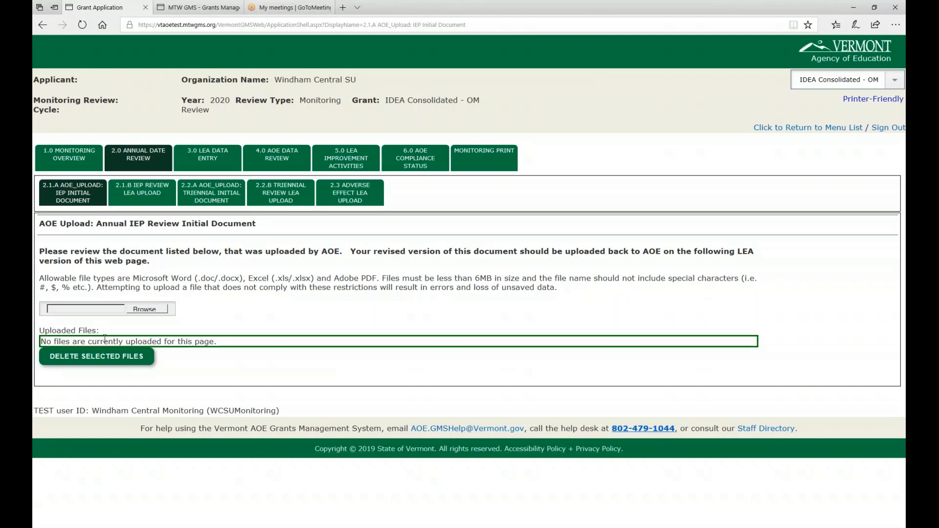
pyautogui.moveTo(60, 342); pyautogui.dragTo(217, 341)
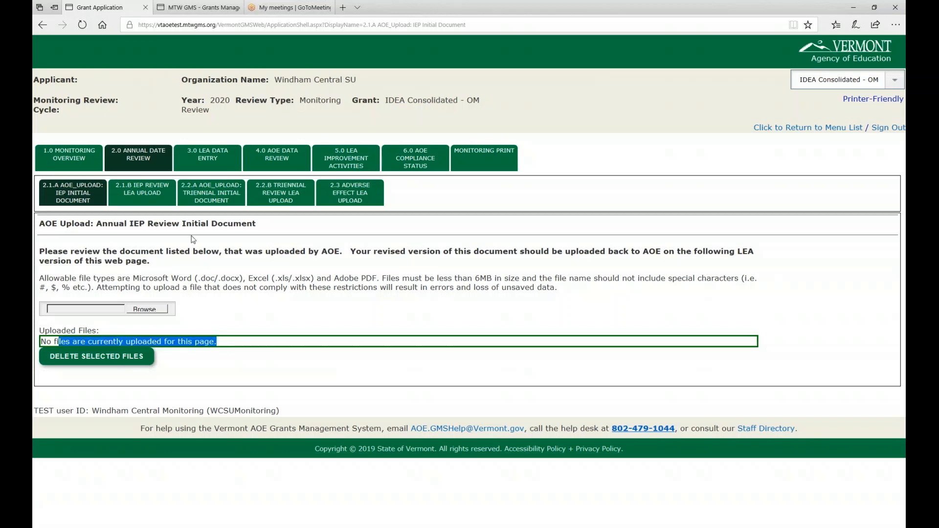
pyautogui.click(138, 191)
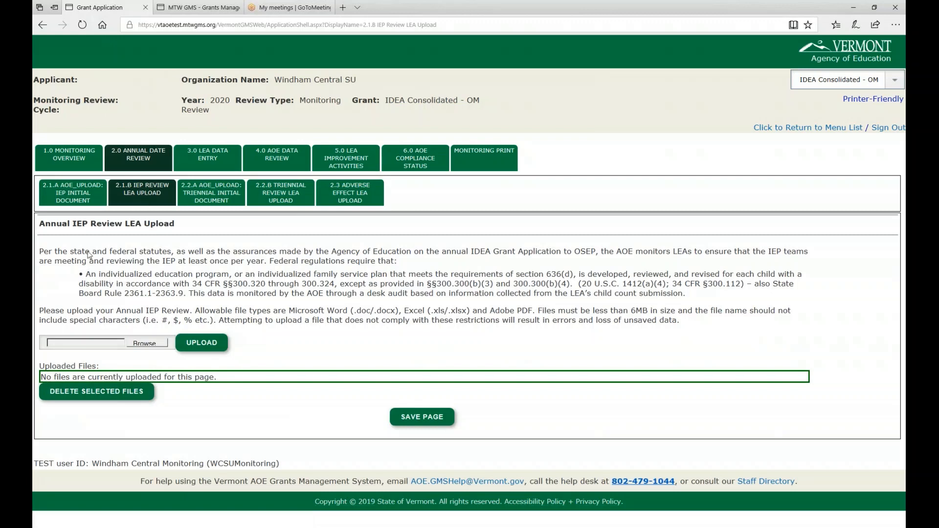
pyautogui.moveTo(102, 254); pyautogui.dragTo(811, 256)
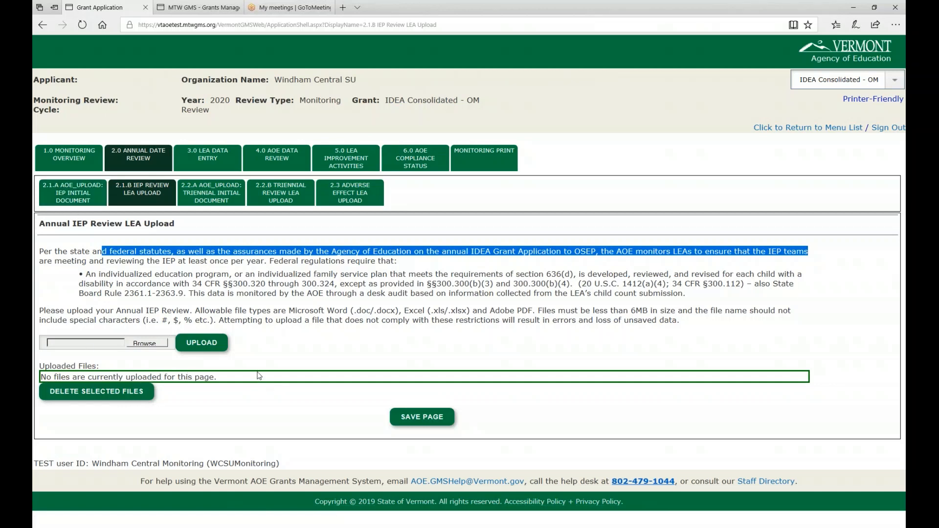
pyautogui.click(210, 198)
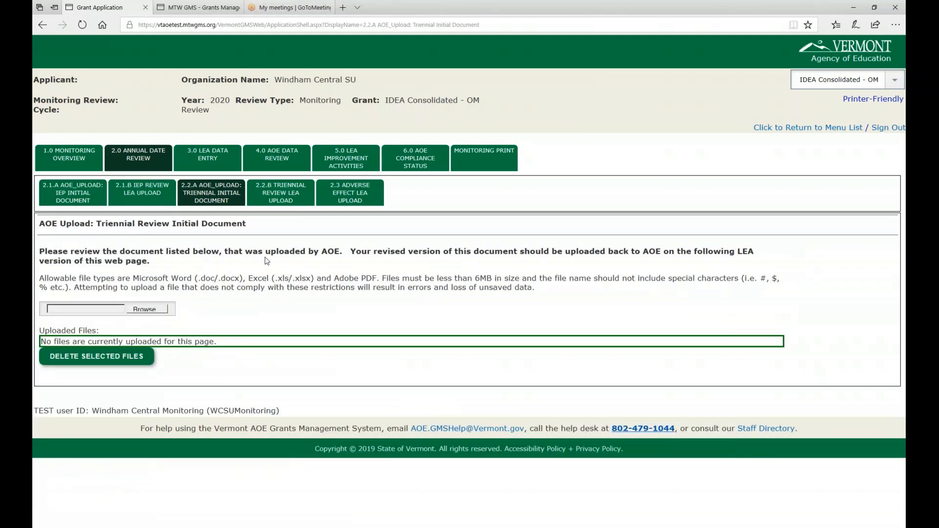
pyautogui.moveTo(342, 255); pyautogui.dragTo(658, 255)
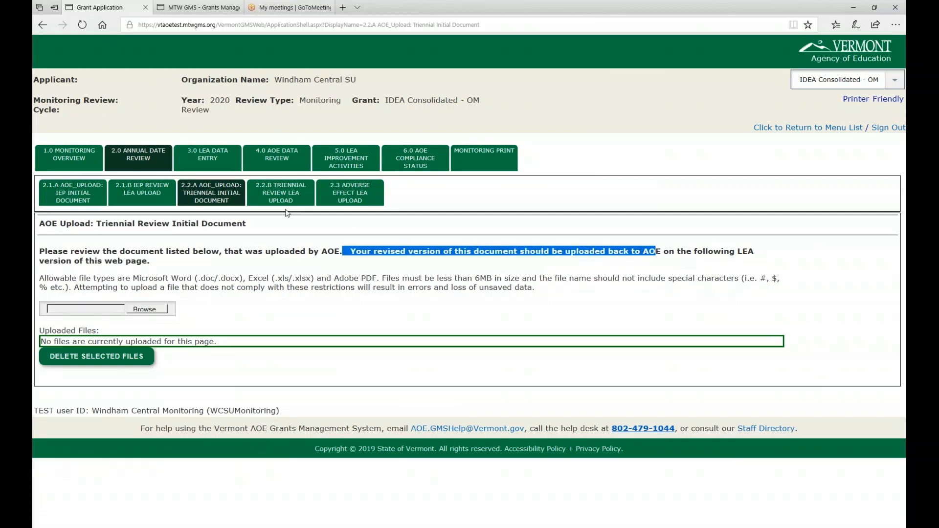
pyautogui.click(277, 198)
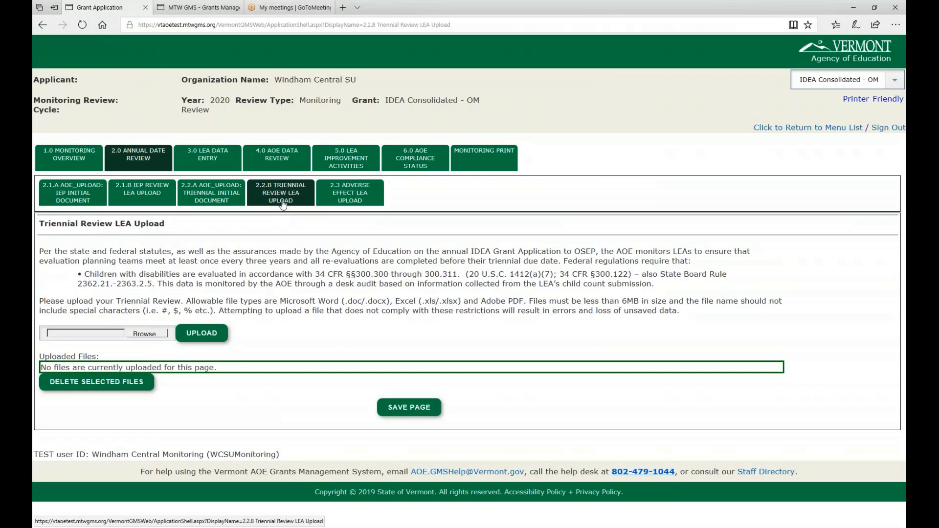
pyautogui.click(353, 197)
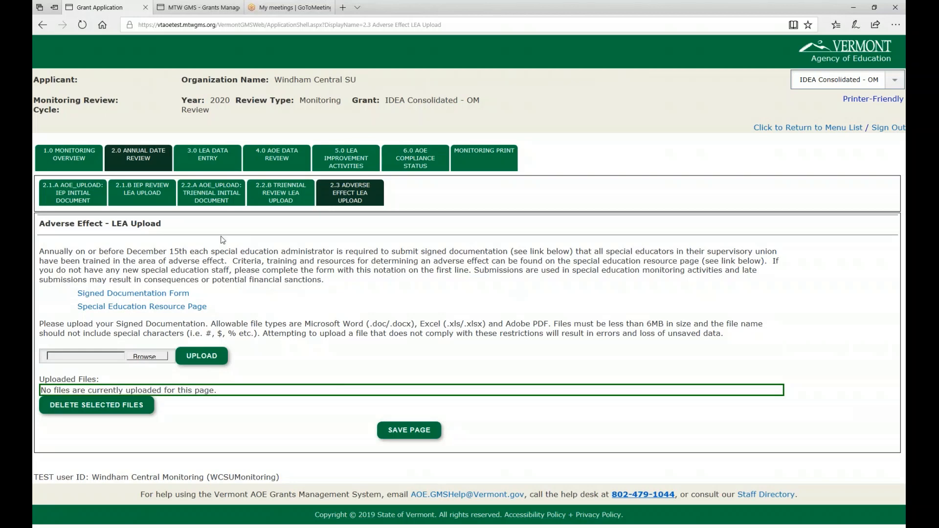
# Step: On the LEA Data Profile in LEA Data Entry, mark the data as incorrect and certify the review as LEA Authorized Representative
pyautogui.click(209, 160)
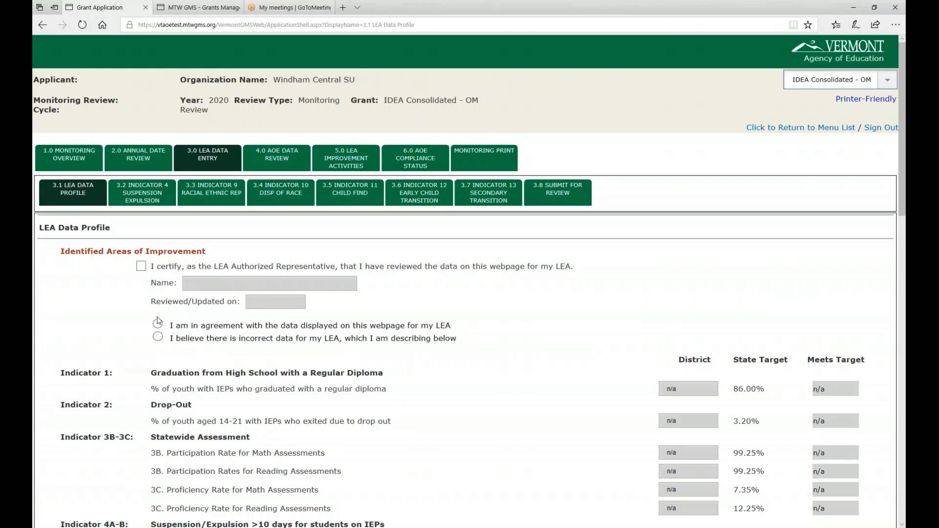
pyautogui.moveTo(171, 328); pyautogui.dragTo(456, 331)
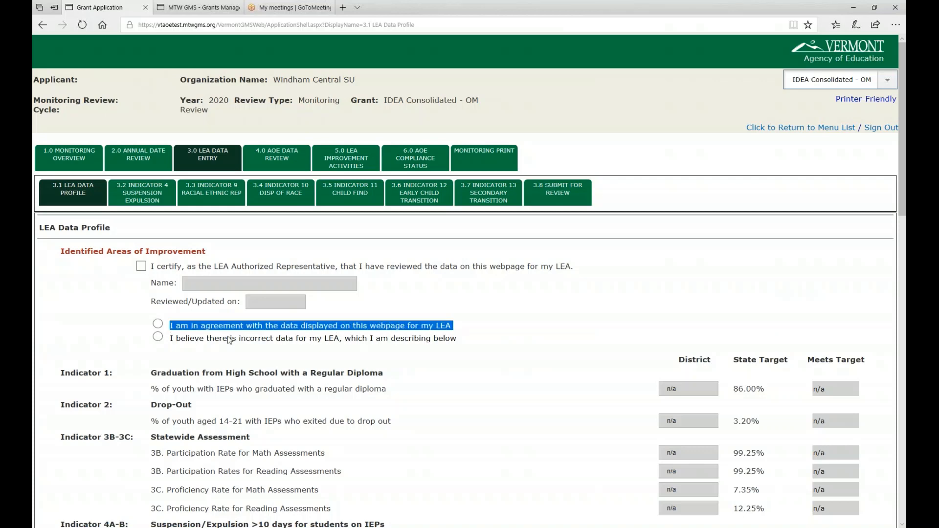
pyautogui.moveTo(168, 339); pyautogui.dragTo(462, 342)
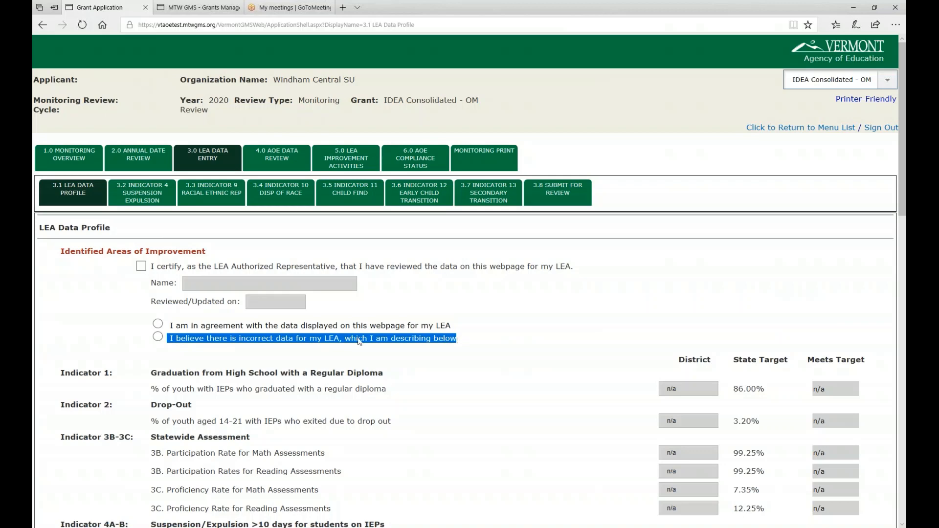
pyautogui.click(157, 337)
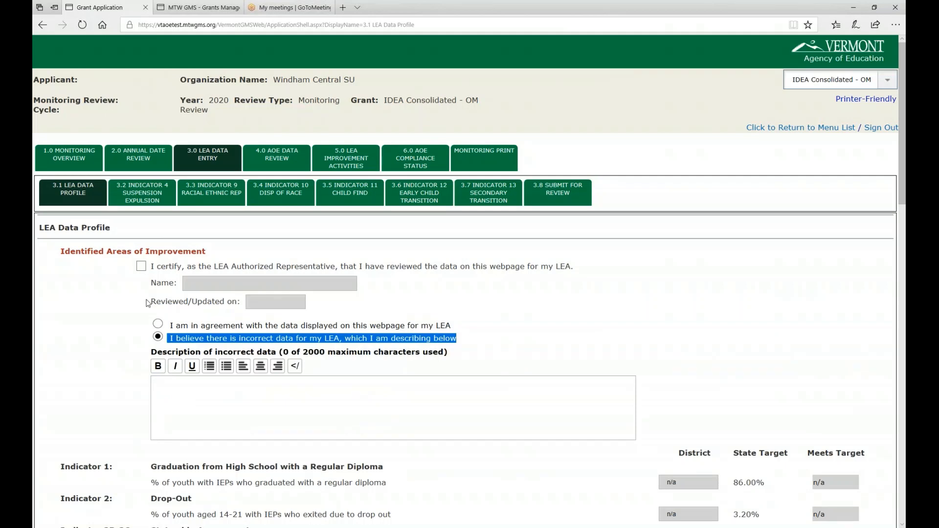
pyautogui.click(141, 267)
# Step: Describe the incorrect data as "There are N/A's in my Actual Data Fields" and save the page
pyautogui.click(178, 395)
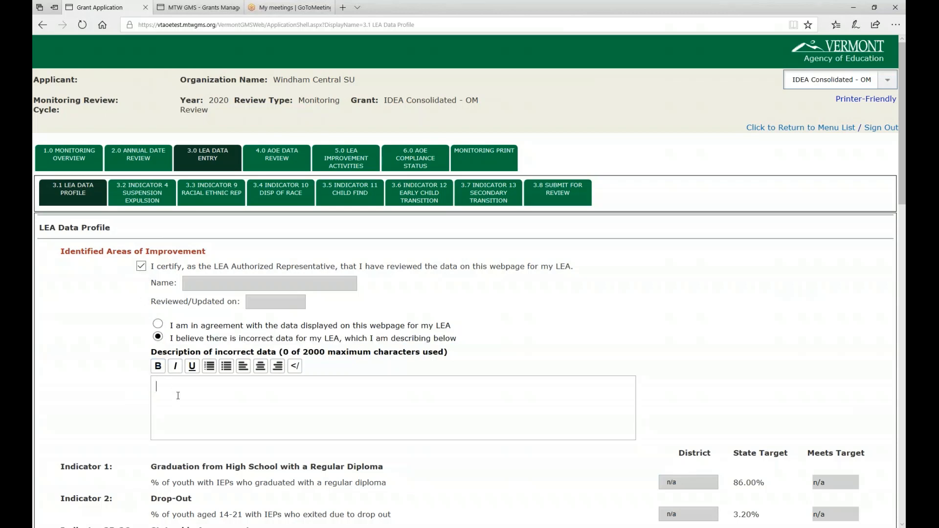
pyautogui.write('Tes')
pyautogui.press('BackSpace')
pyautogui.press('BackSpace')
pyautogui.press('BackSpace')
pyautogui.write("There are N/A's in my ")
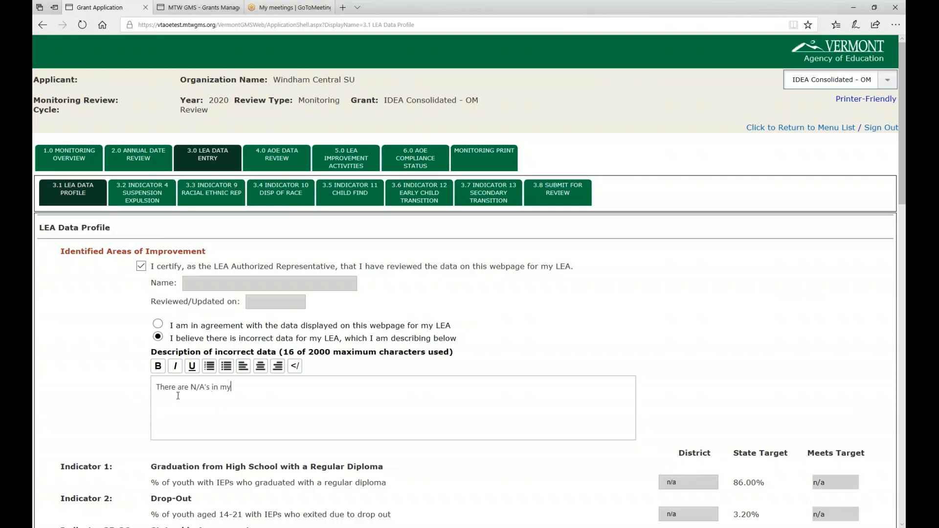
pyautogui.write('Actual Data Fir')
pyautogui.press('BackSpace')
pyautogui.write('elds')
pyautogui.moveTo(901, 175); pyautogui.dragTo(895, 278)
pyautogui.scroll(-15, 472, 390)
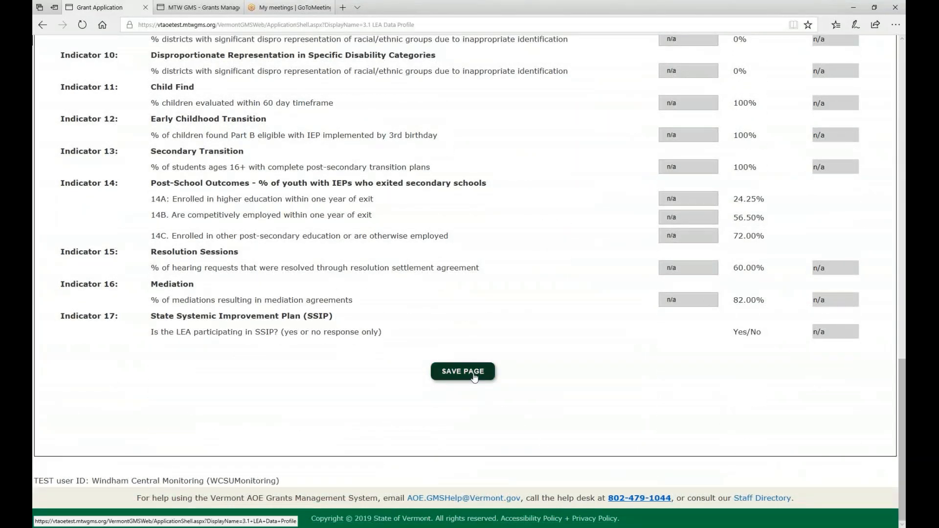
pyautogui.click(472, 377)
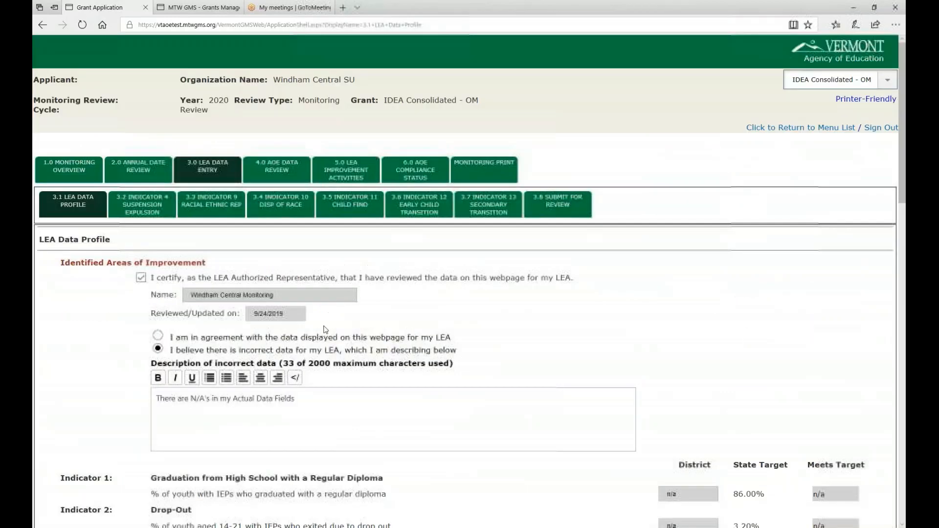
# Step: Examine the recorded certification name and review date, and compare the District, State Target and Meets Target values for the indicators
pyautogui.moveTo(190, 295); pyautogui.dragTo(279, 294)
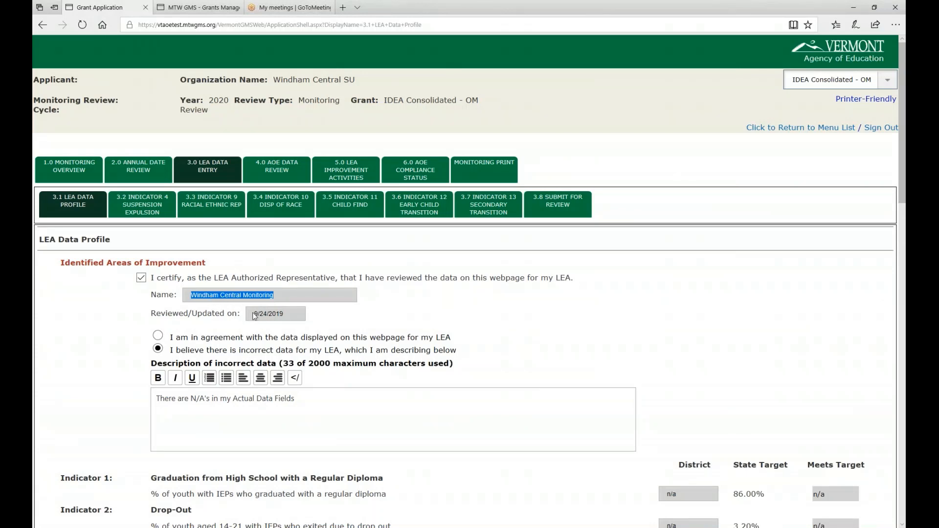
pyautogui.scroll(-6, 97, 216)
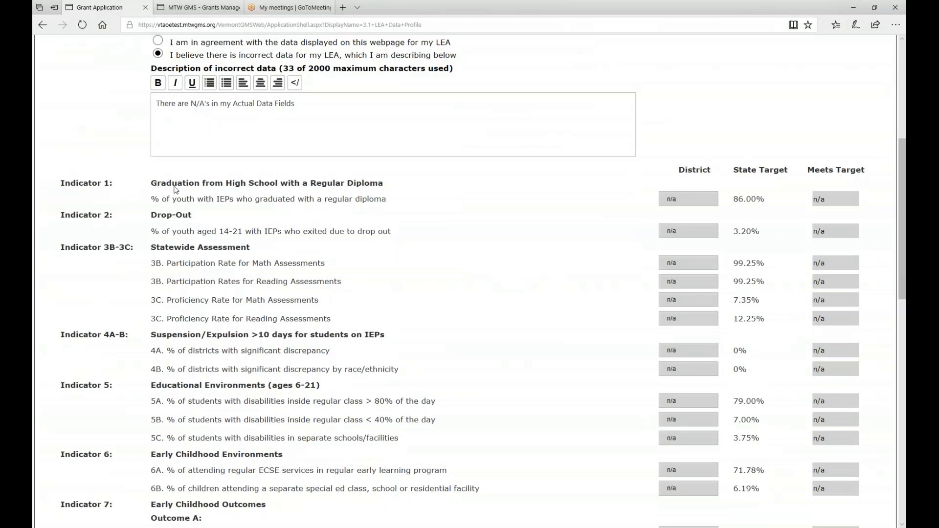
pyautogui.click(683, 199)
pyautogui.moveTo(780, 200); pyautogui.dragTo(711, 201)
pyautogui.moveTo(836, 201); pyautogui.dragTo(787, 200)
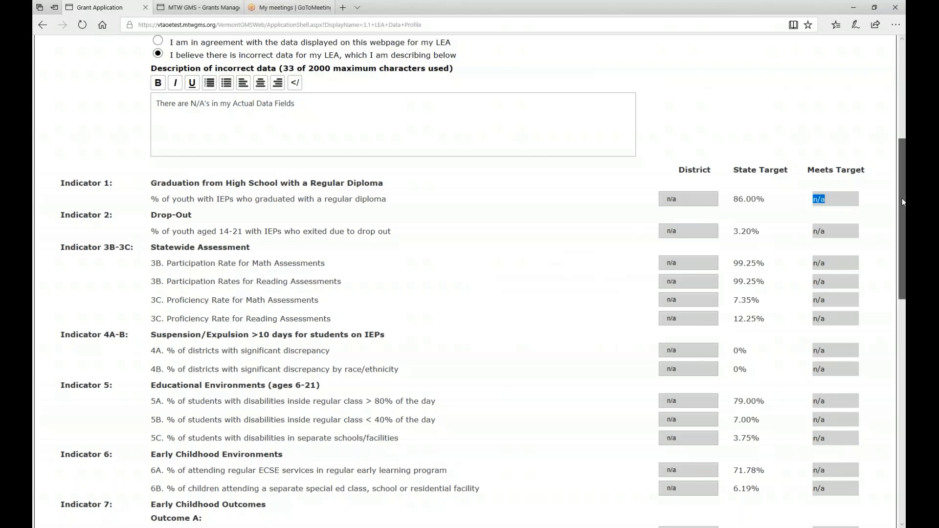
pyautogui.moveTo(902, 202); pyautogui.dragTo(902, 185)
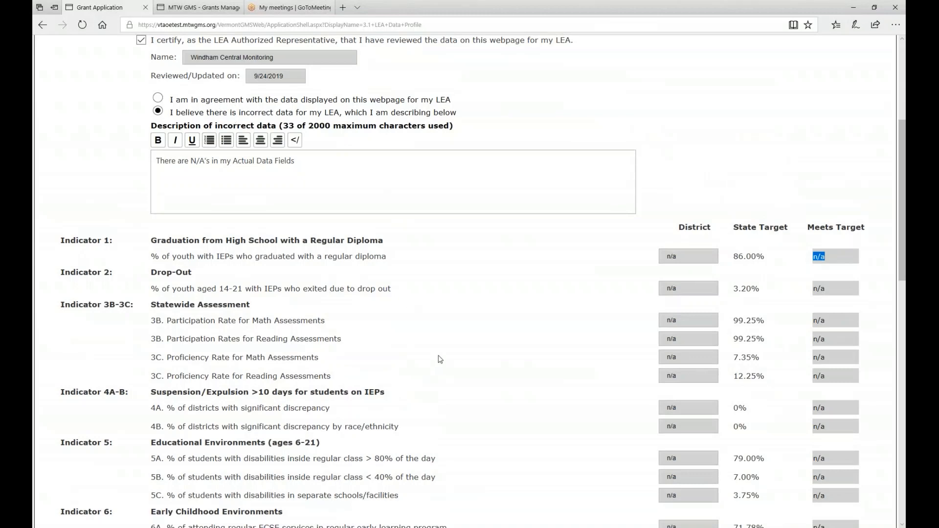
pyautogui.scroll(-2, 648, 229)
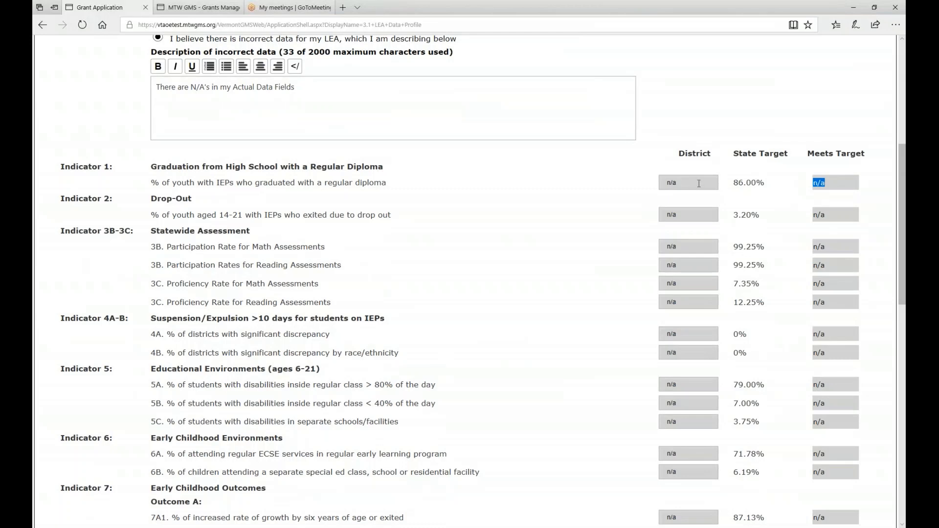
pyautogui.scroll(5, 902, 206)
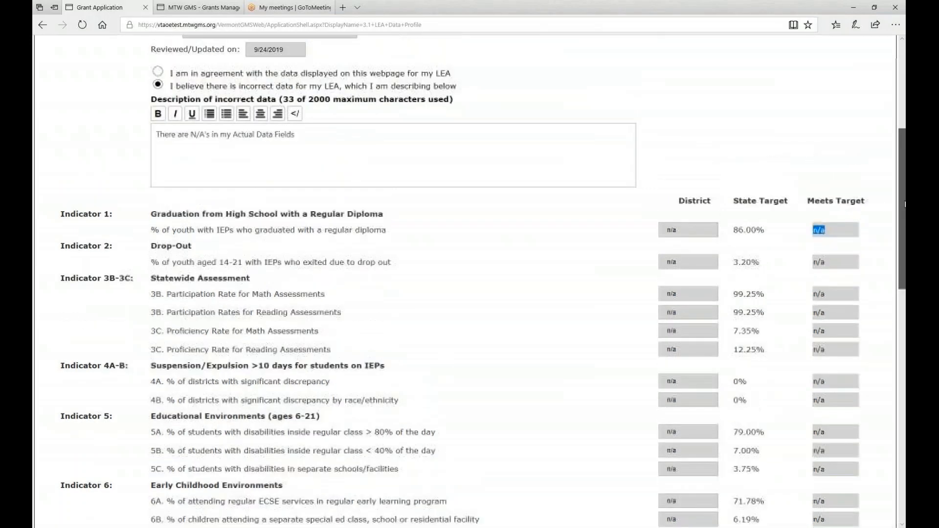
# Step: Examine the Indicator 4 Suspension/Expulsion page, from its instructions and improvement areas through the strength and barrier fields to the discipline policy upload section
pyautogui.moveTo(903, 153); pyautogui.dragTo(903, 134)
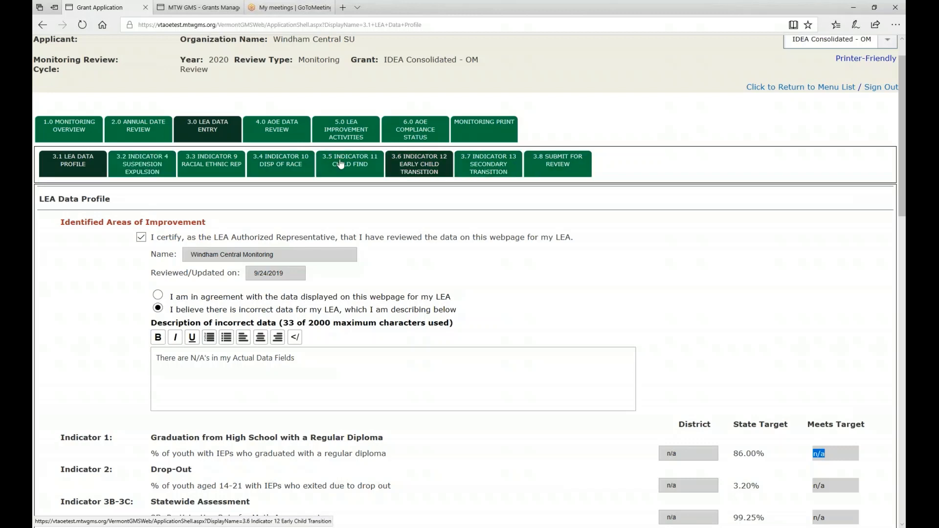
pyautogui.click(142, 167)
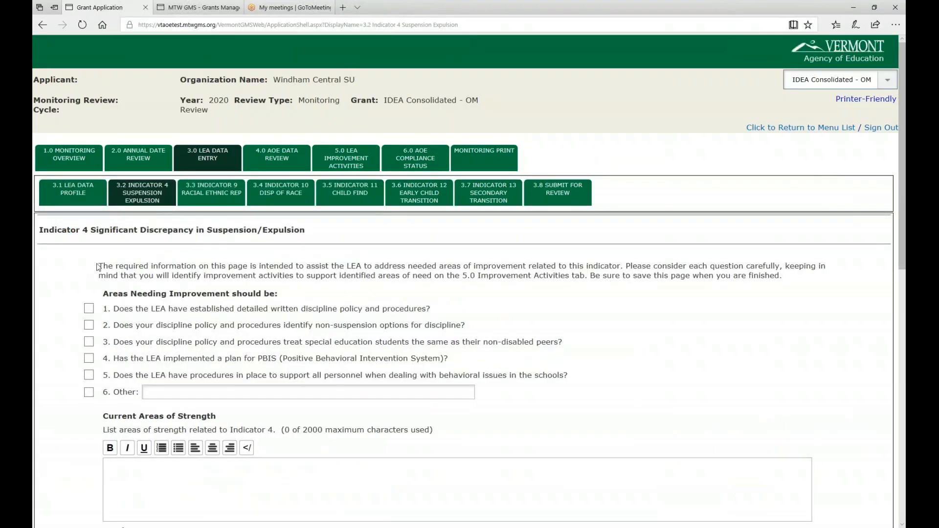
pyautogui.moveTo(97, 266); pyautogui.dragTo(754, 279)
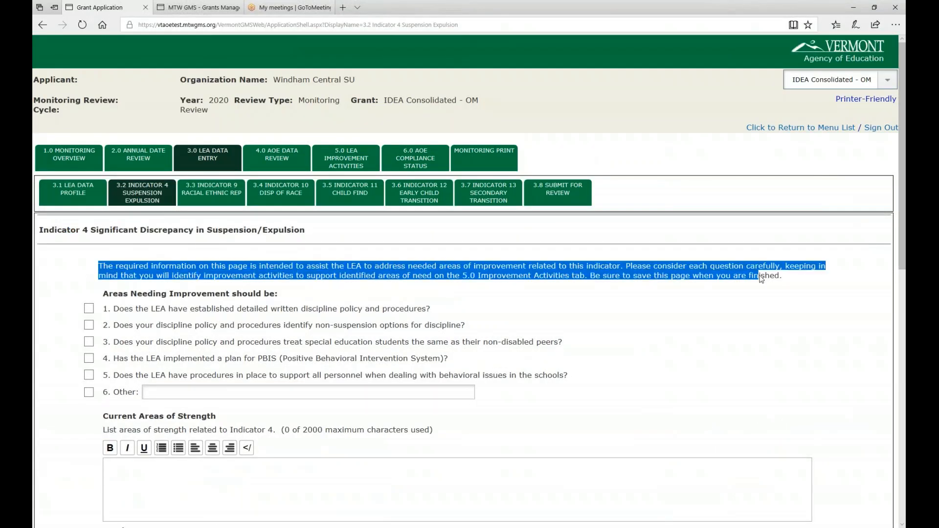
pyautogui.click(202, 293)
pyautogui.moveTo(103, 294); pyautogui.dragTo(316, 293)
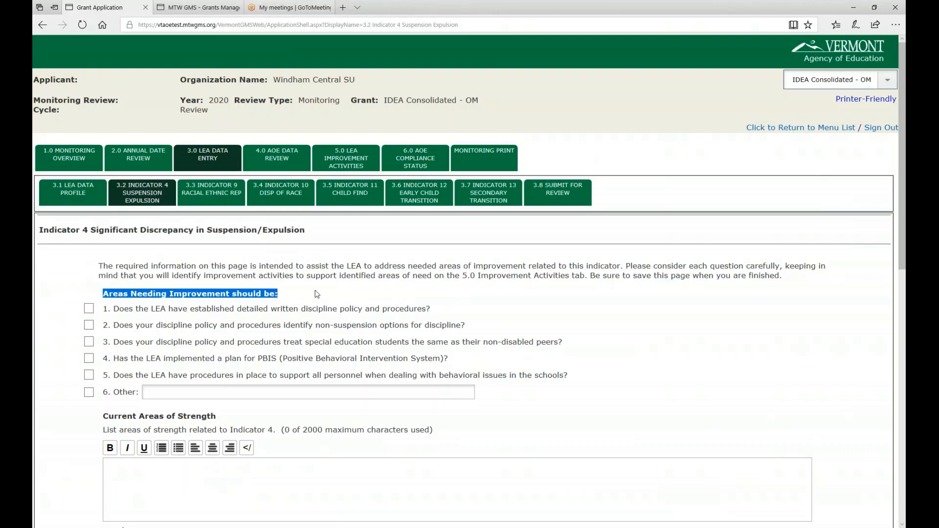
pyautogui.scroll(-1, 309, 296)
pyautogui.moveTo(108, 344); pyautogui.dragTo(274, 346)
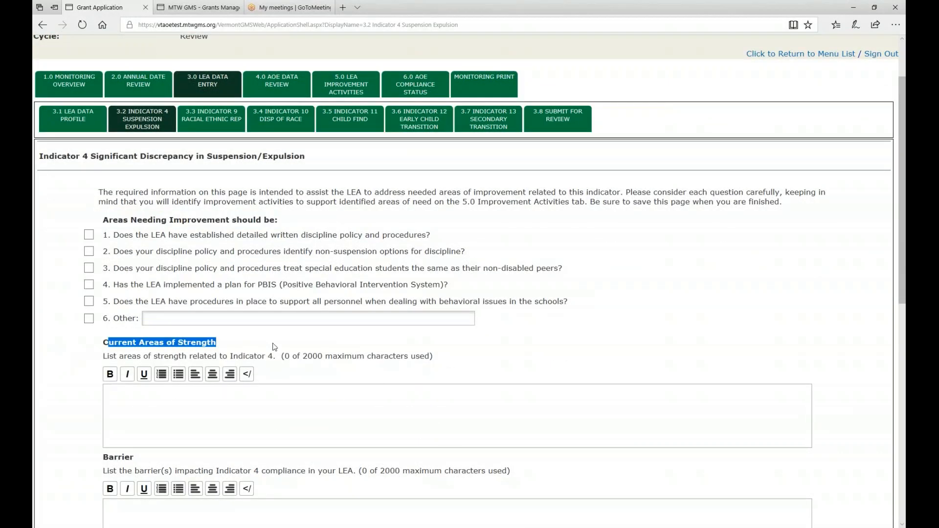
pyautogui.scroll(-3, 274, 347)
pyautogui.scroll(-2, 82, 379)
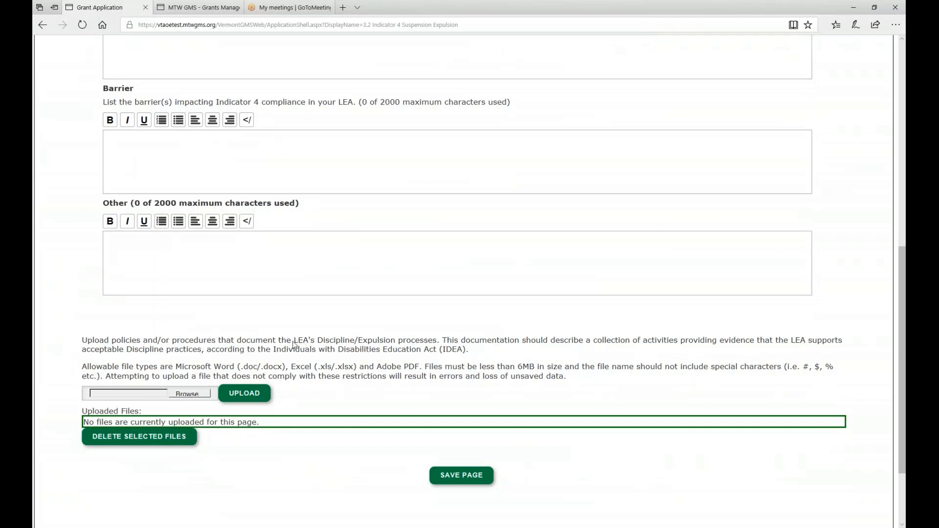
pyautogui.moveTo(282, 342); pyautogui.dragTo(443, 347)
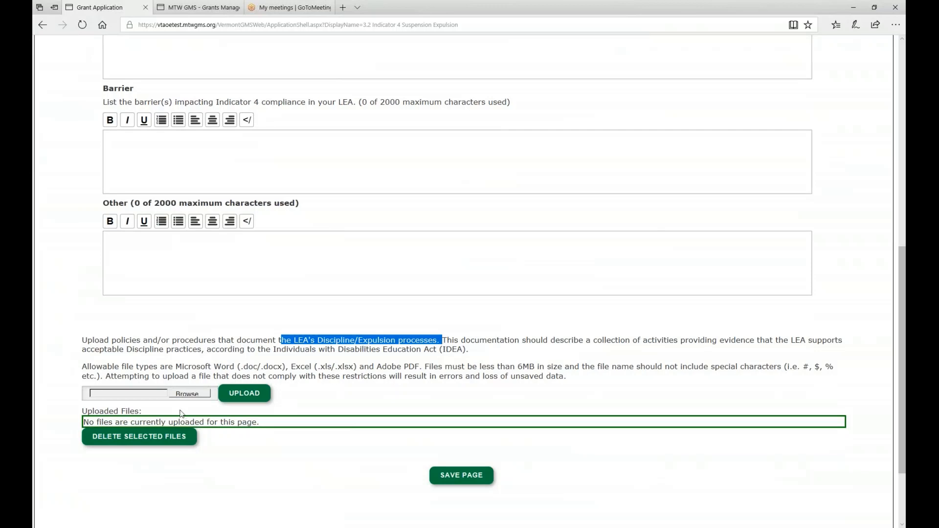
pyautogui.scroll(-2, 321, 400)
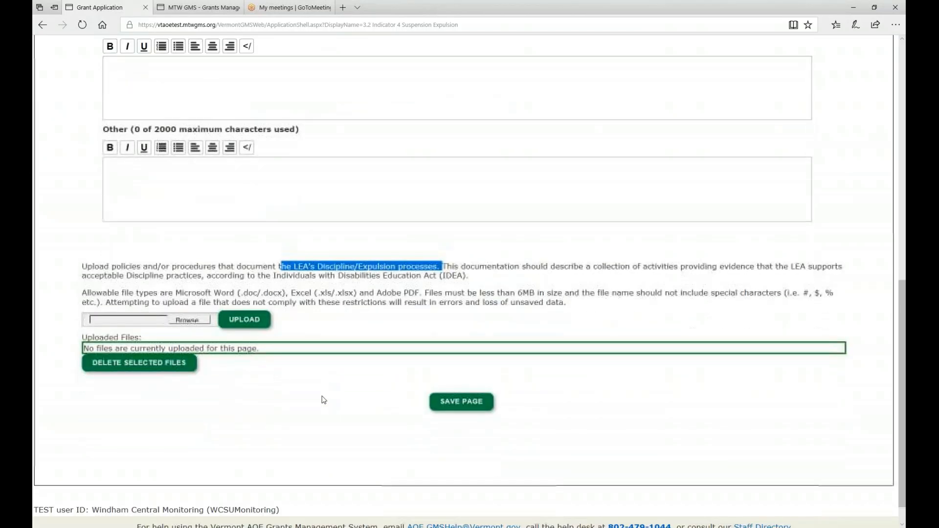
pyautogui.scroll(15, 322, 399)
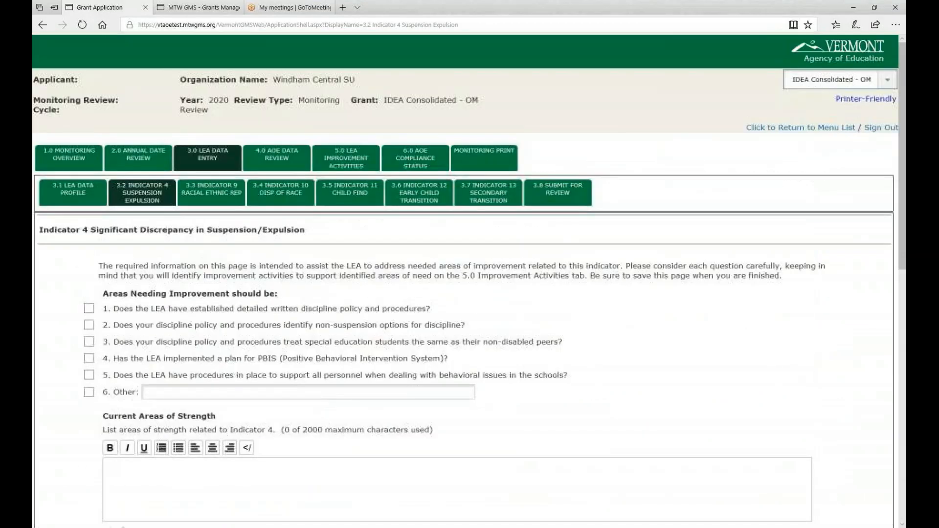
# Step: Look over the Indicator 9 page, the Submit for Review statement and optional audit response, and the LEA view of AOE Data Review
pyautogui.click(211, 192)
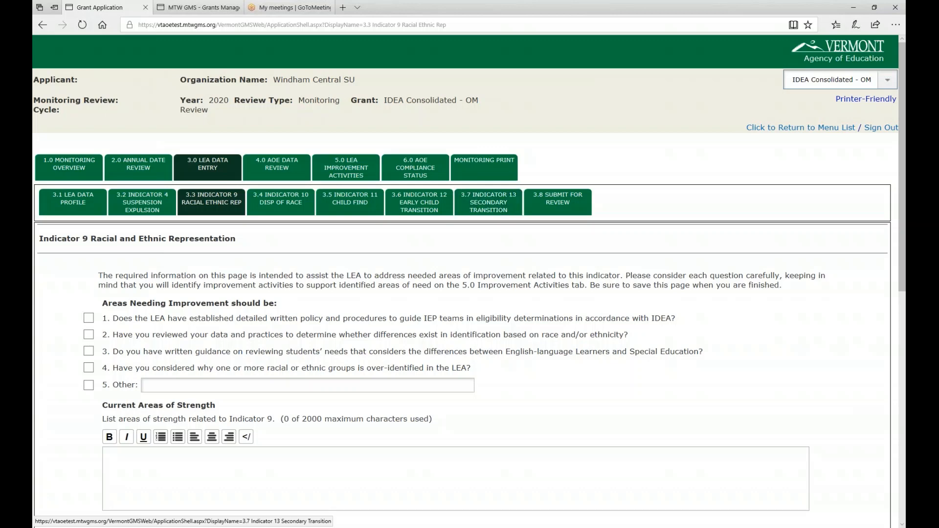
pyautogui.click(557, 205)
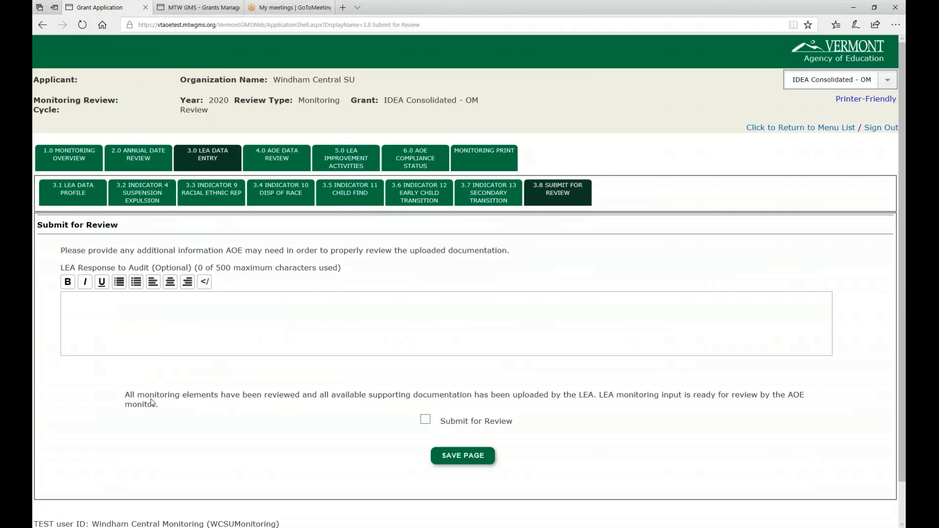
pyautogui.moveTo(126, 397); pyautogui.dragTo(823, 392)
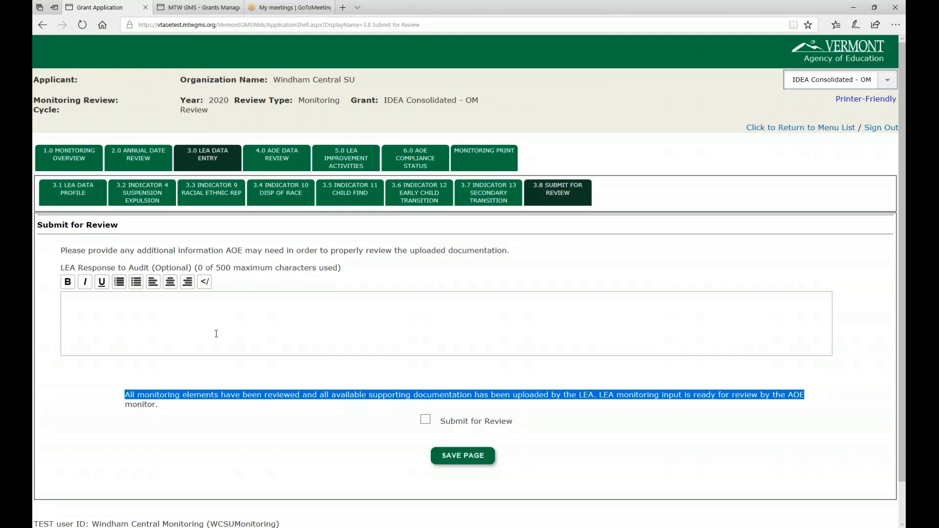
pyautogui.click(111, 316)
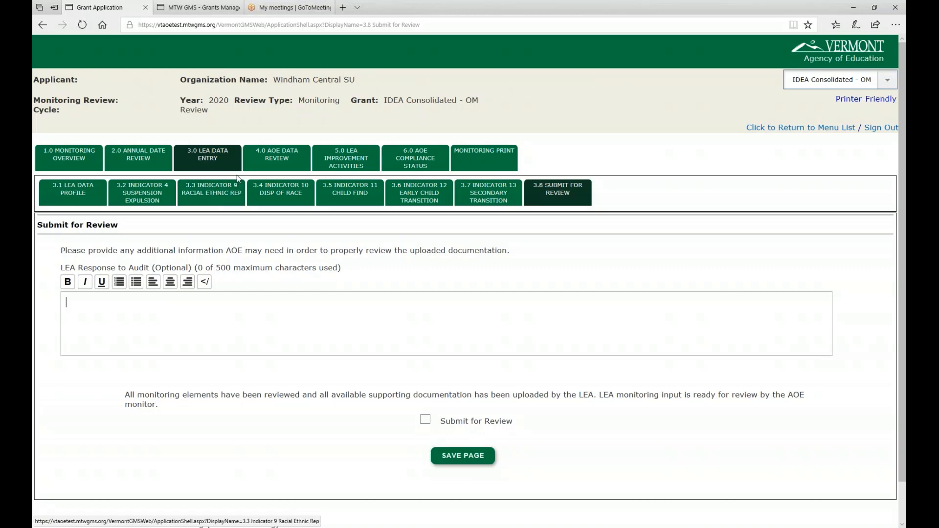
pyautogui.click(276, 159)
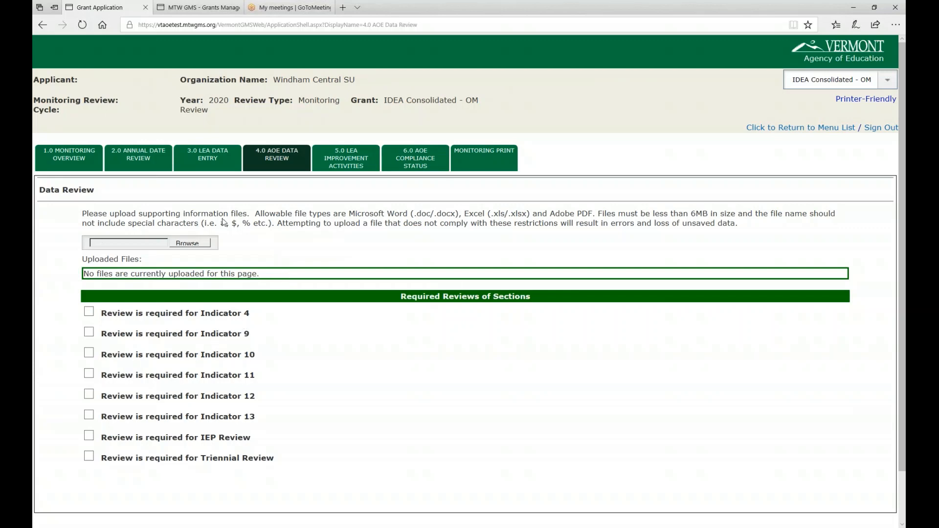
pyautogui.scroll(-2, 218, 316)
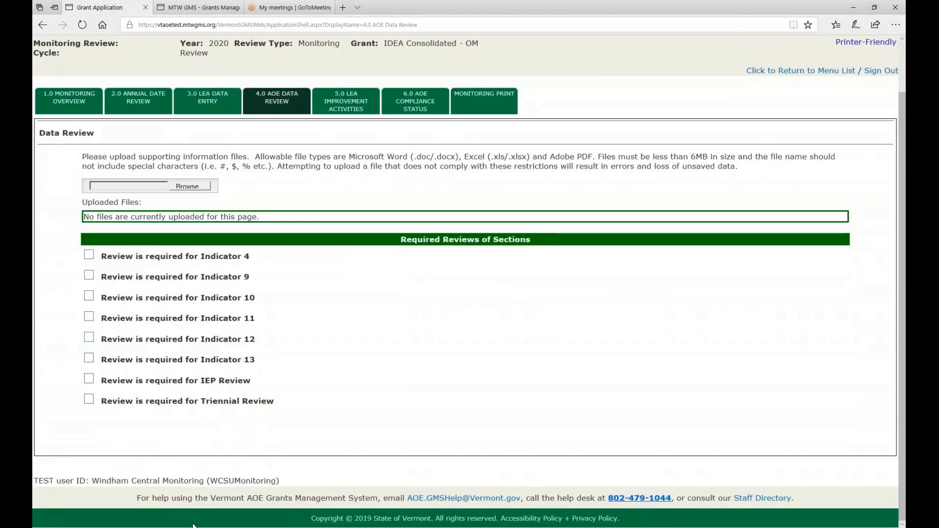
# Step: Switch to the Windham Central SU review in Google Chrome and open its AOE Data Review page
pyautogui.moveTo(193, 525)
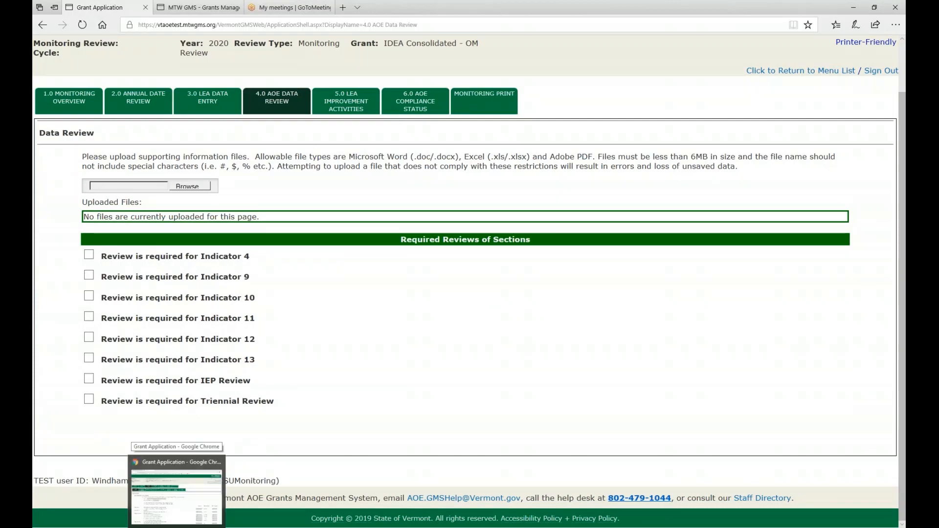
pyautogui.click(192, 503)
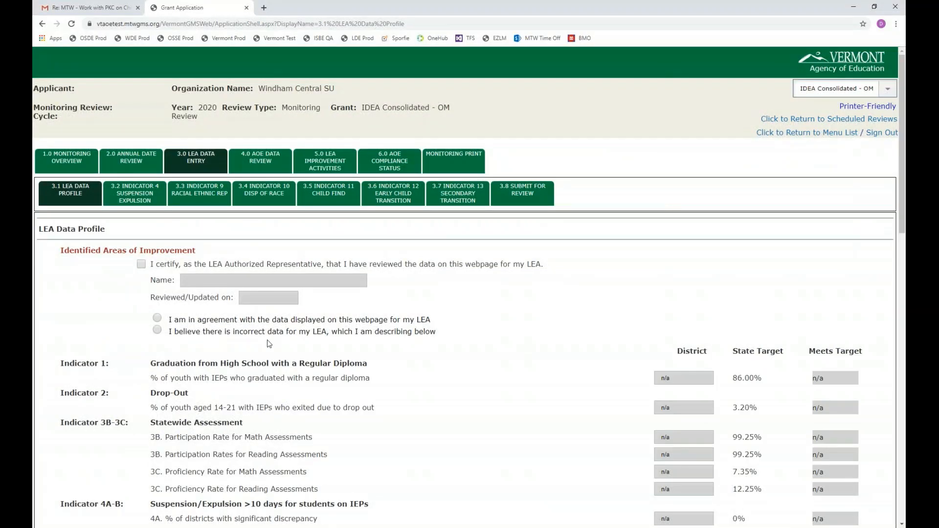
pyautogui.moveTo(264, 89); pyautogui.dragTo(399, 87)
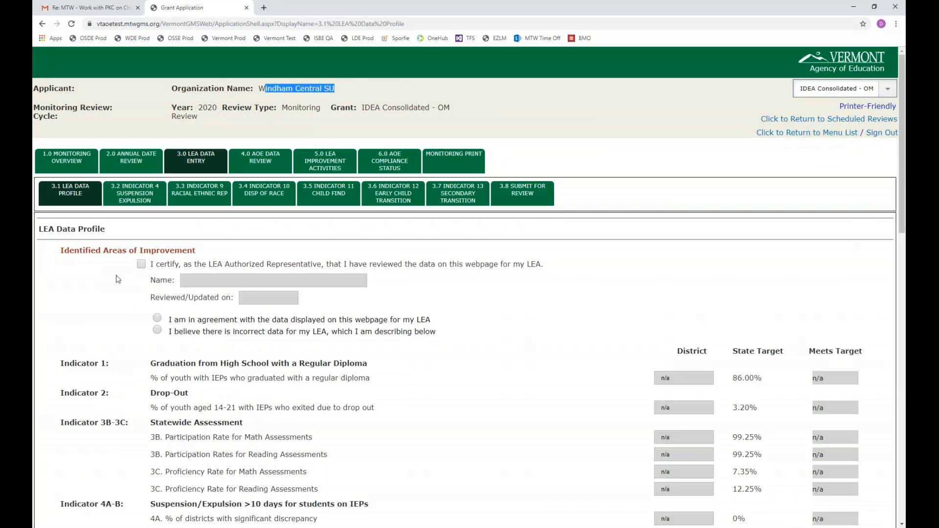
pyautogui.click(263, 166)
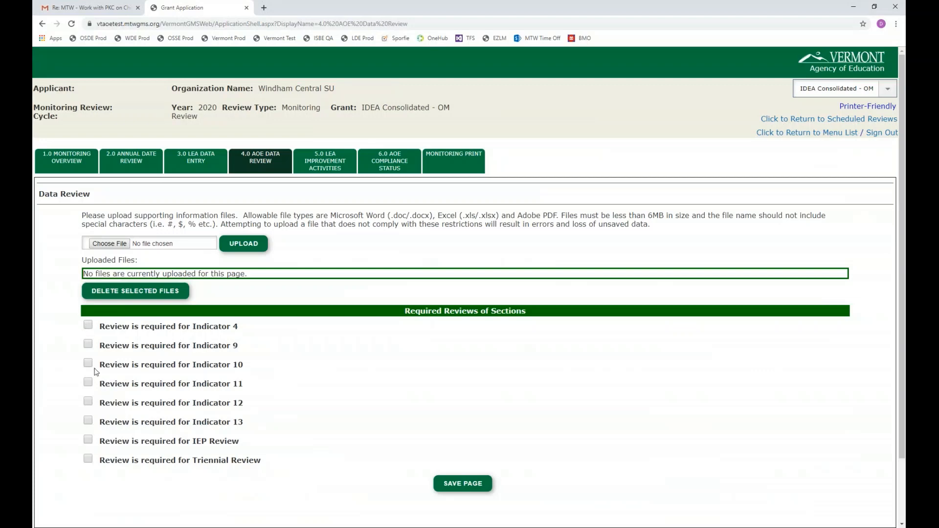
# Step: Mark a review as required for Indicator 11 and enter "Test" as the necessary improvement activity
pyautogui.click(88, 382)
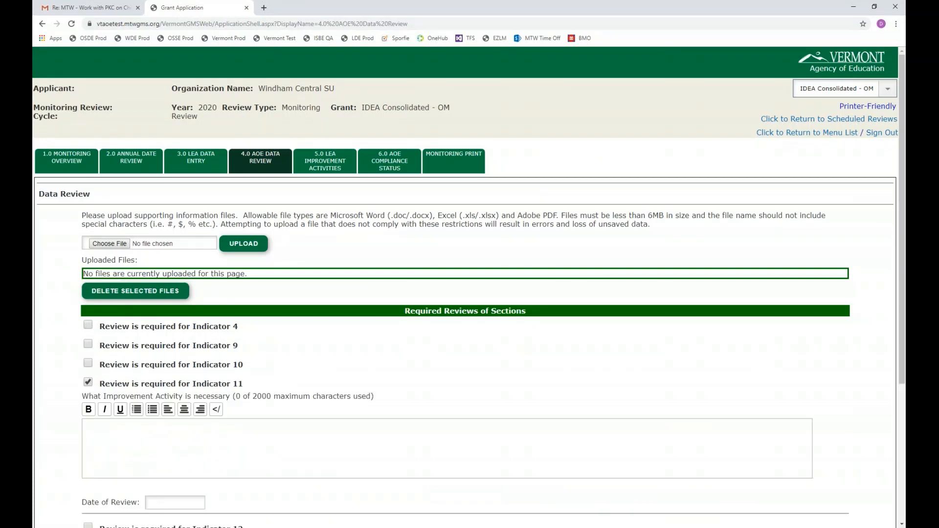
pyautogui.click(111, 435)
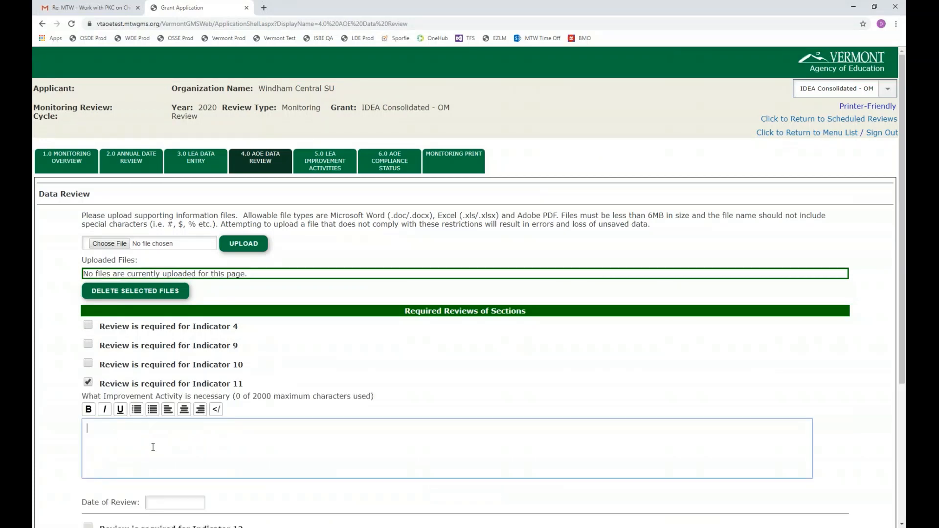
pyautogui.write('Test')
# Step: Set the Indicator 11 date of review to 09/24/2019, save the page and check the saved entries
pyautogui.click(186, 498)
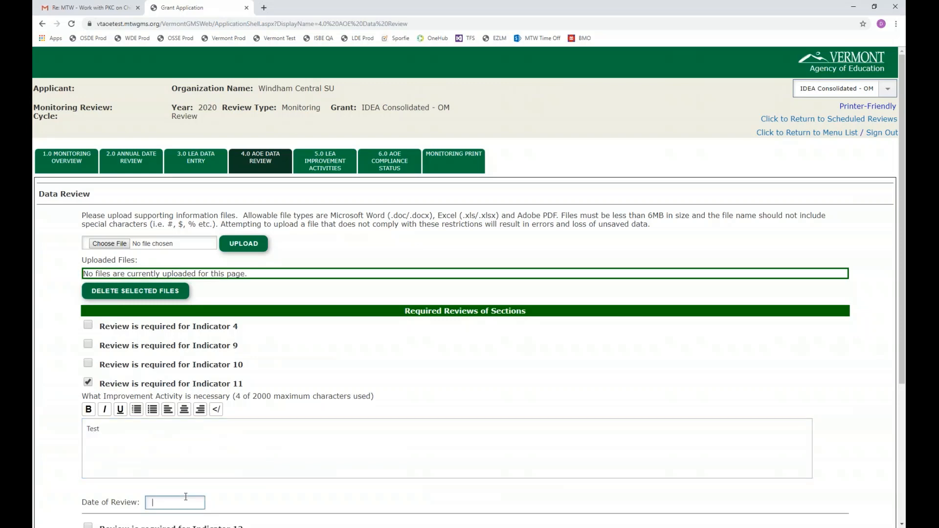
pyautogui.scroll(-1, 187, 489)
pyautogui.write('09')
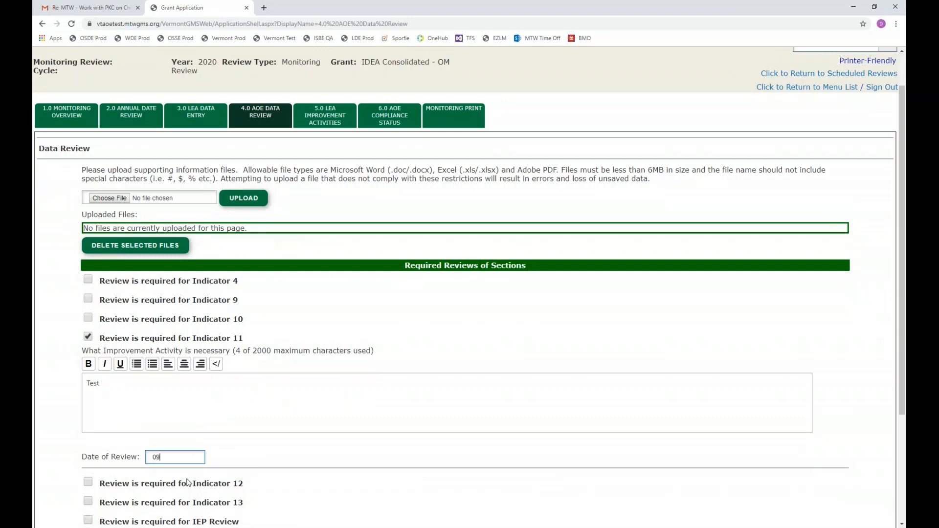
pyautogui.write('/24/2019')
pyautogui.click(187, 482)
pyautogui.scroll(-3, 188, 483)
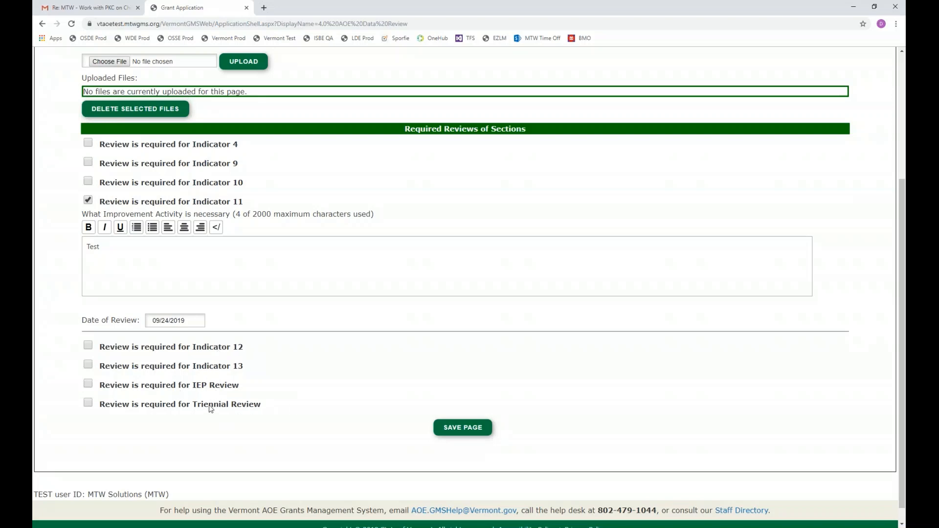
pyautogui.click(471, 430)
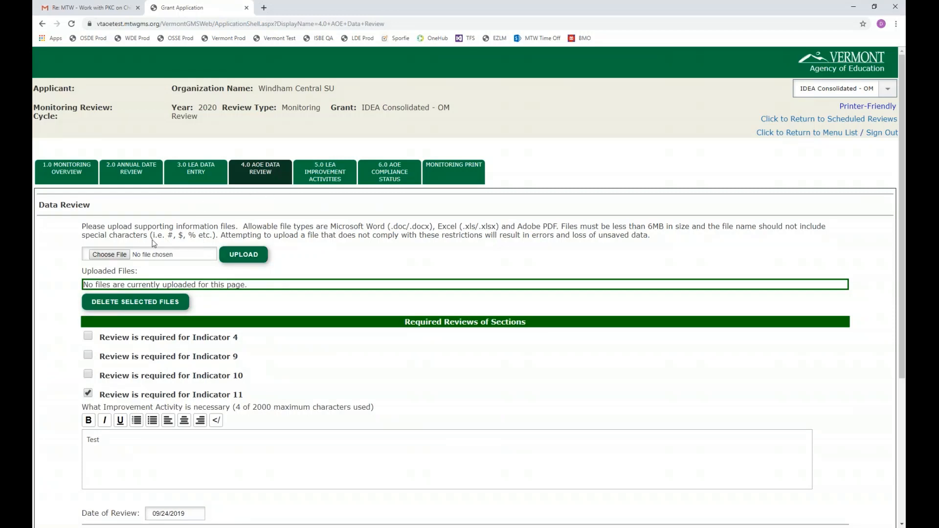
pyautogui.scroll(-2, 153, 243)
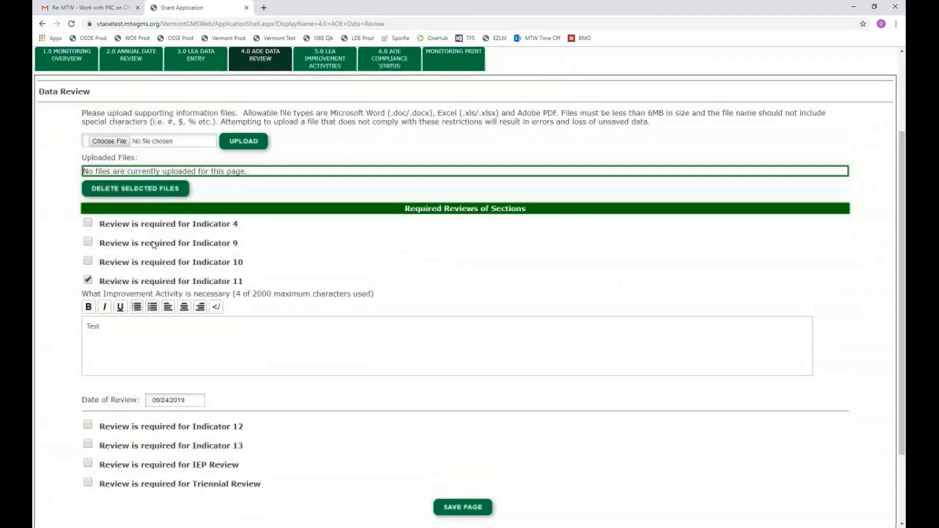
pyautogui.scroll(2, 153, 243)
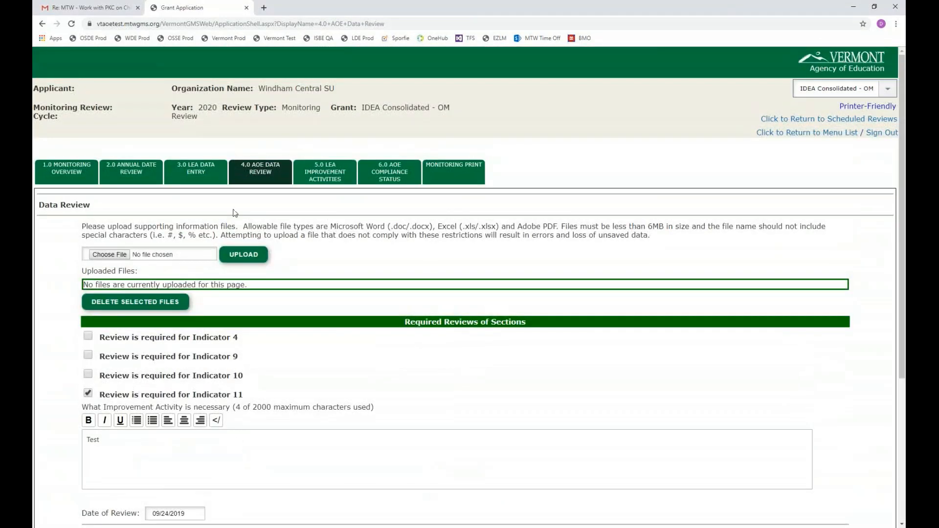
# Step: Check the Indicator 11 section of LEA Improvement Activities, and open the same page in the LEA session in Edge
pyautogui.click(327, 175)
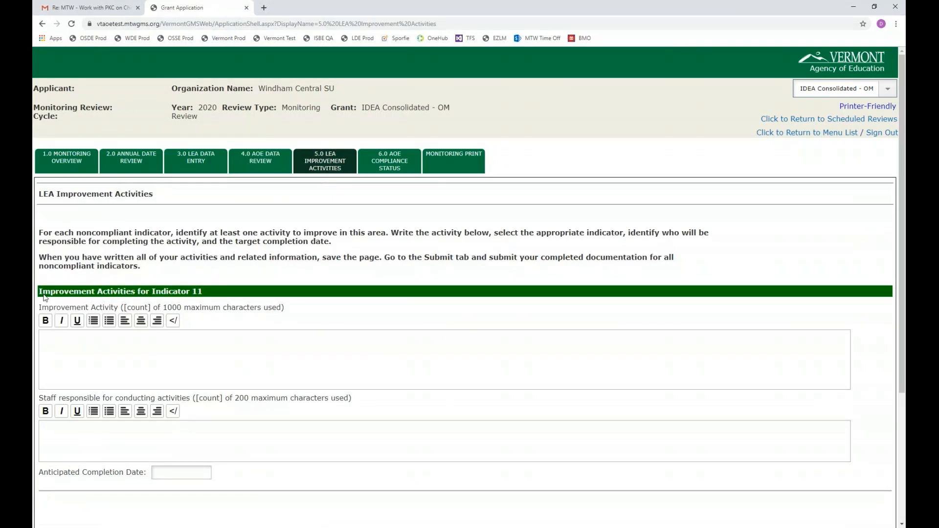
pyautogui.moveTo(43, 293); pyautogui.dragTo(205, 295)
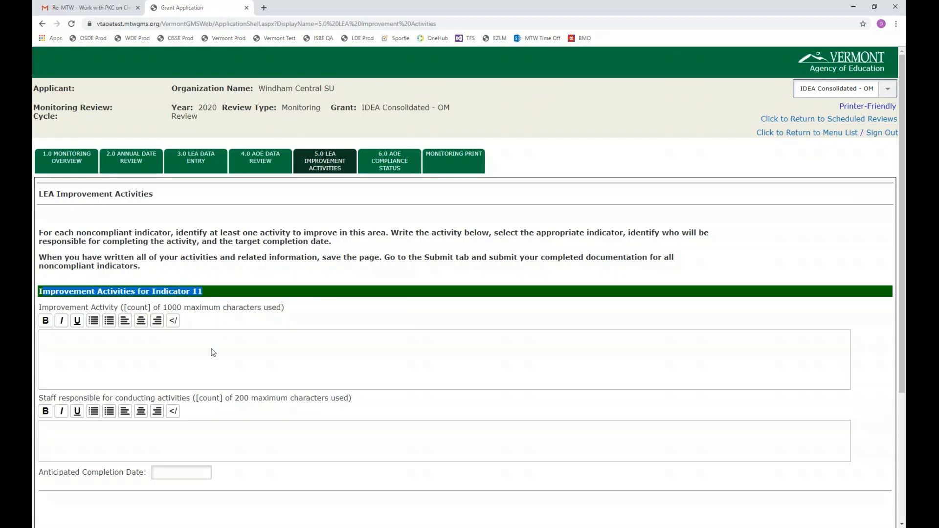
pyautogui.moveTo(178, 527)
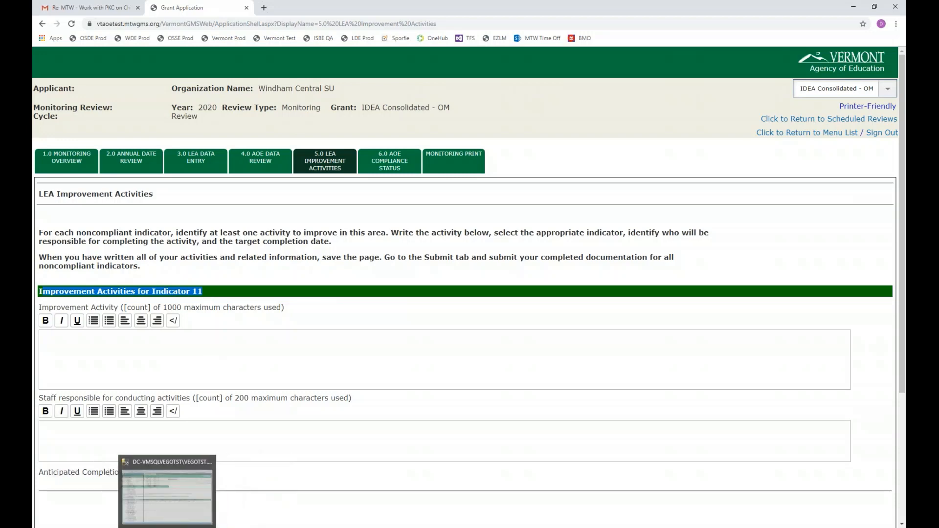
pyautogui.click(142, 506)
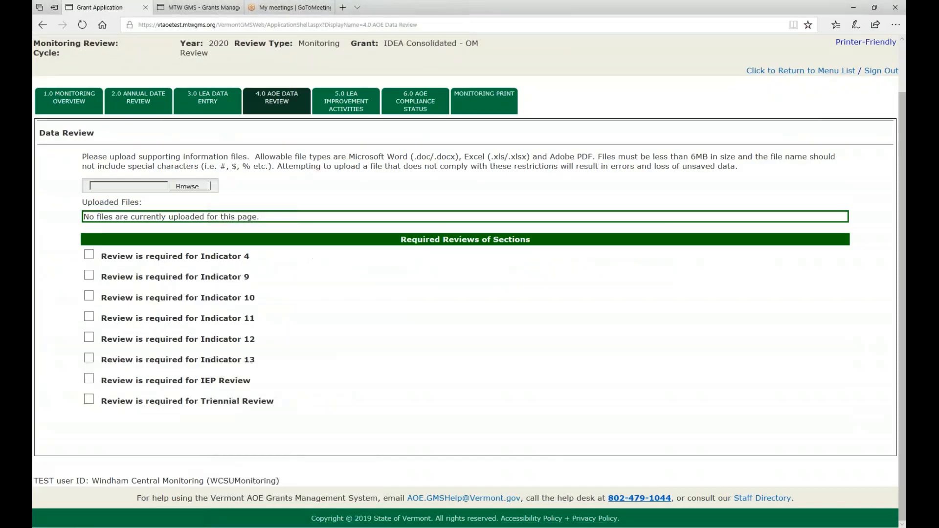
pyautogui.click(345, 103)
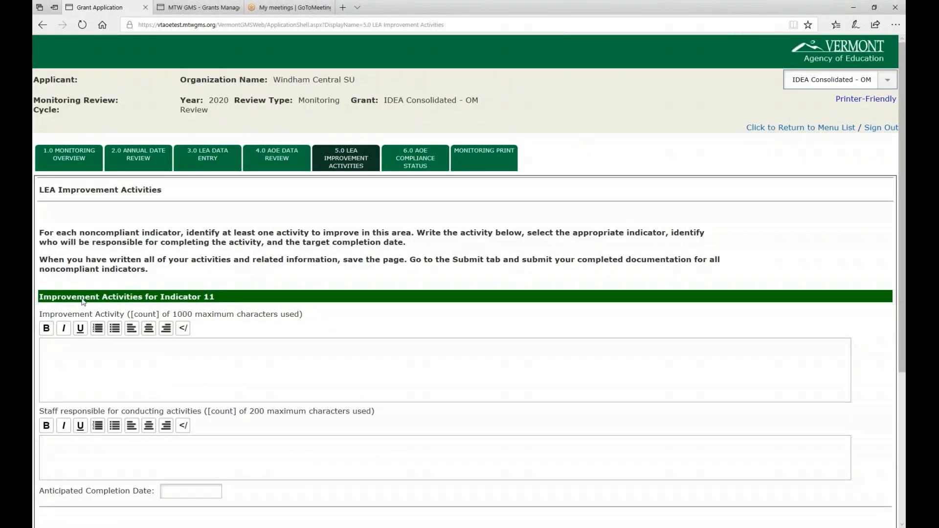
# Step: Examine the Indicator 11 fields for improvement activity, responsible staff and anticipated completion date
pyautogui.moveTo(61, 299); pyautogui.dragTo(217, 303)
pyautogui.scroll(-2, 217, 304)
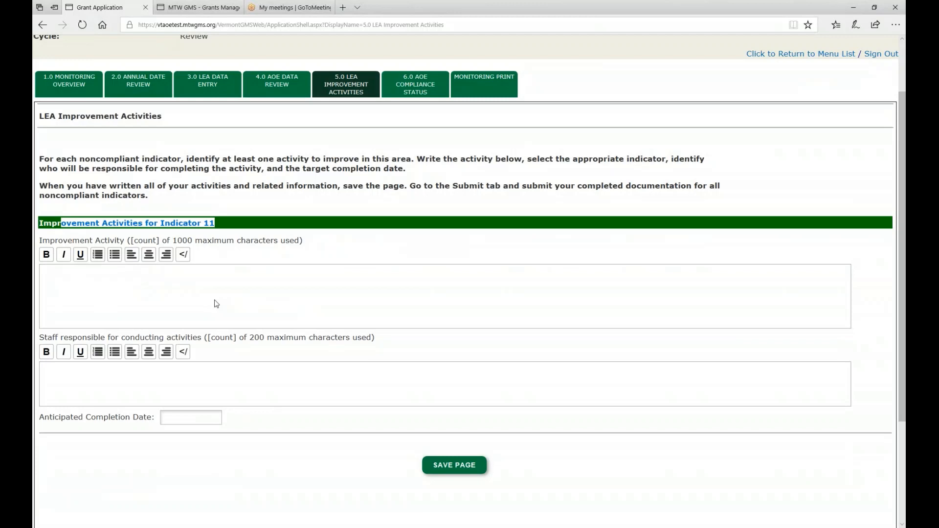
pyautogui.click(215, 291)
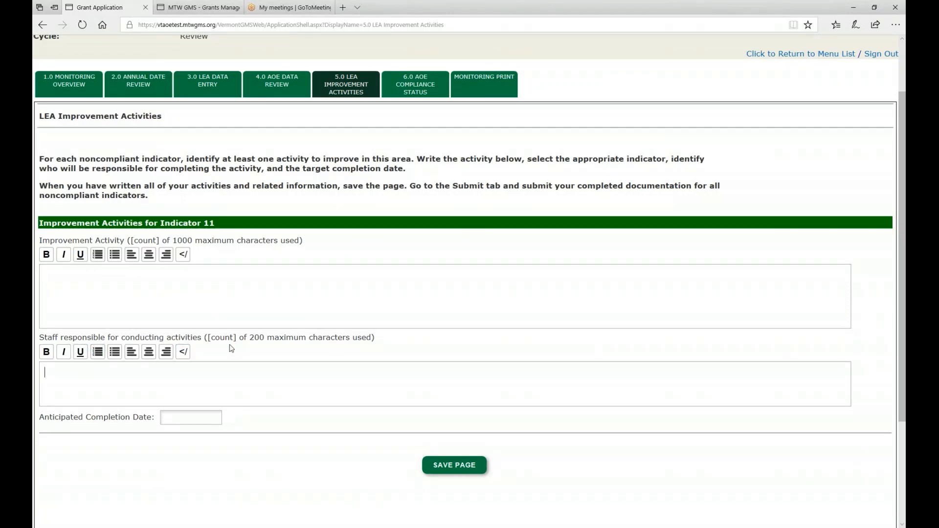
pyautogui.click(176, 417)
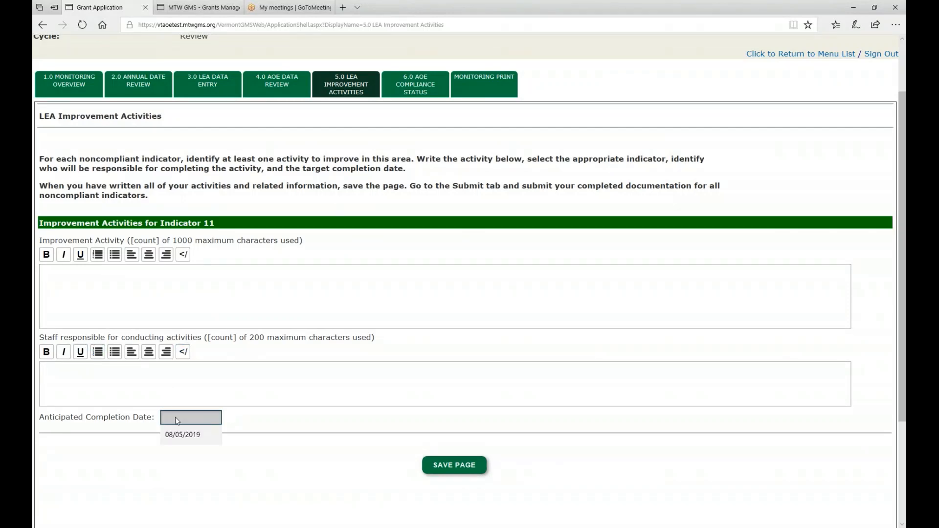
# Step: Enter "Sample Improvement Activity" as the Indicator 11 improvement activity and fill in the responsible staff member's full name
pyautogui.click(198, 392)
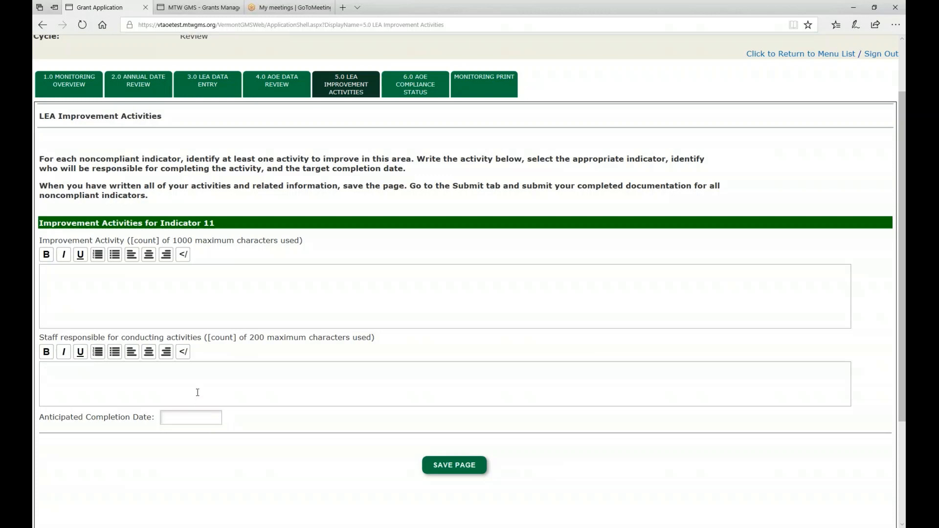
pyautogui.click(165, 297)
pyautogui.write('Sample')
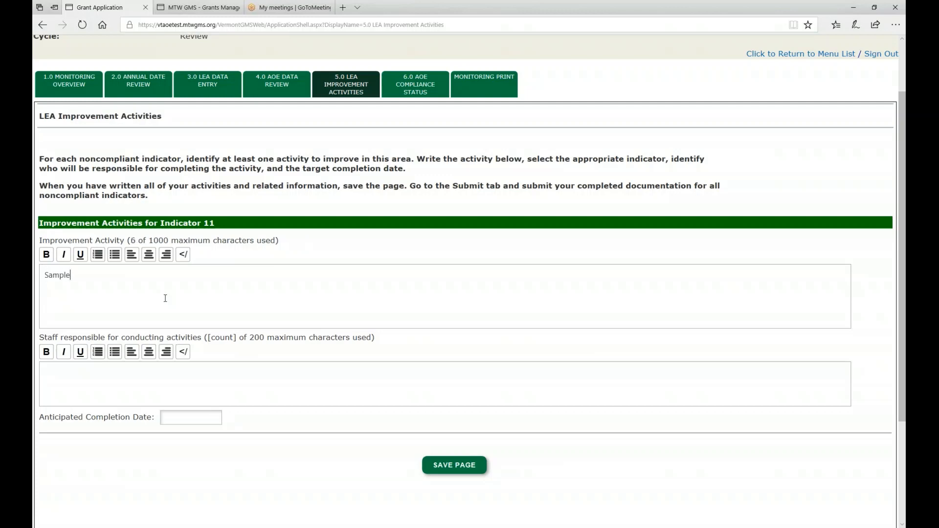
pyautogui.write(' Improvement ')
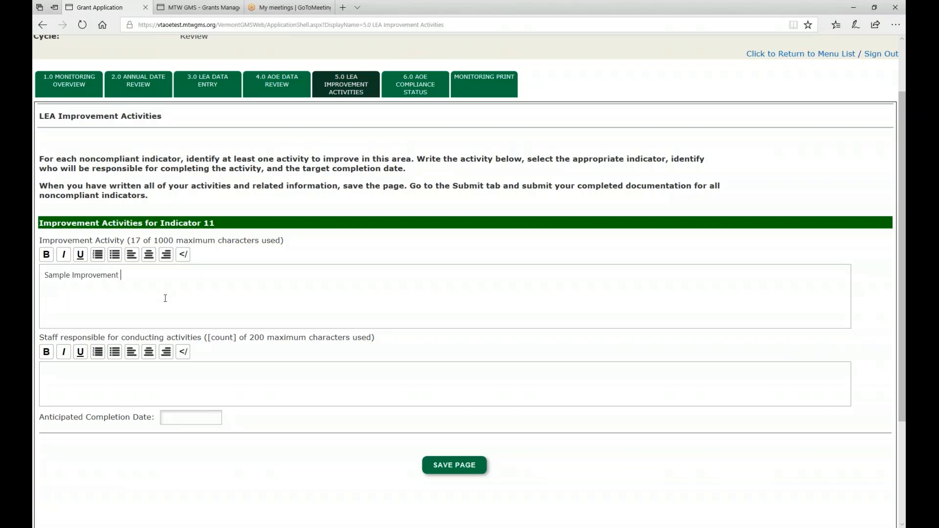
pyautogui.write('Activity')
pyautogui.write('John Smith')
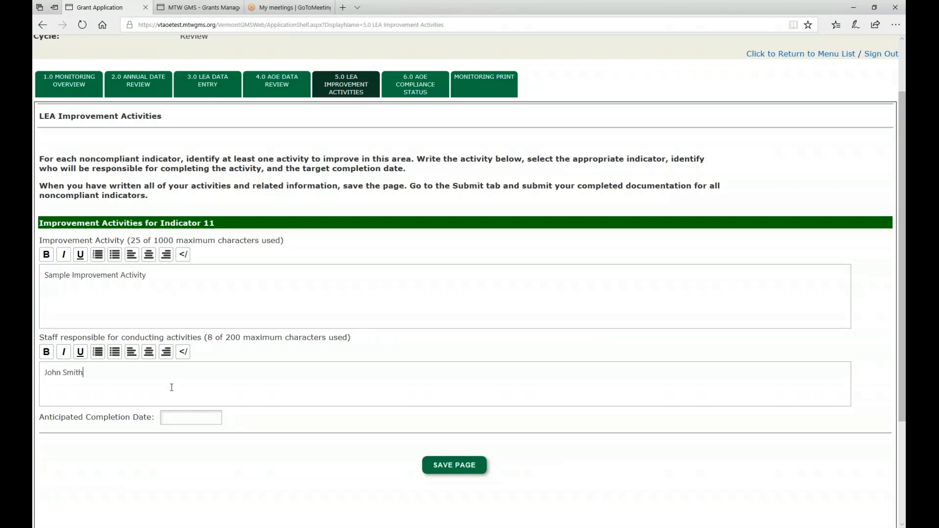
# Step: Set the Indicator 11 anticipated completion date to 11/10/2019 and save the page
pyautogui.click(177, 423)
pyautogui.write('11/10/2019')
pyautogui.click(440, 464)
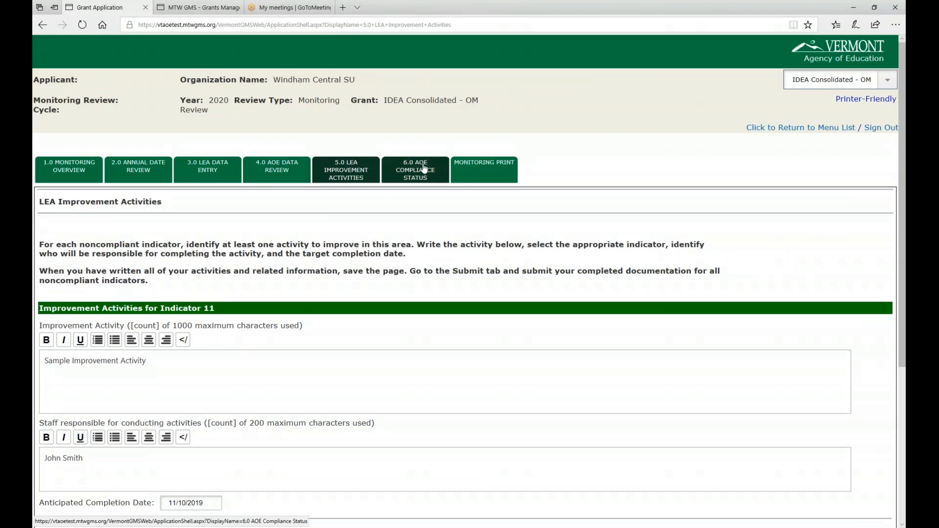
# Step: Check the Indicator 11 section of AOE Compliance Status, and open the same page in the AOE session in Chrome
pyautogui.click(425, 169)
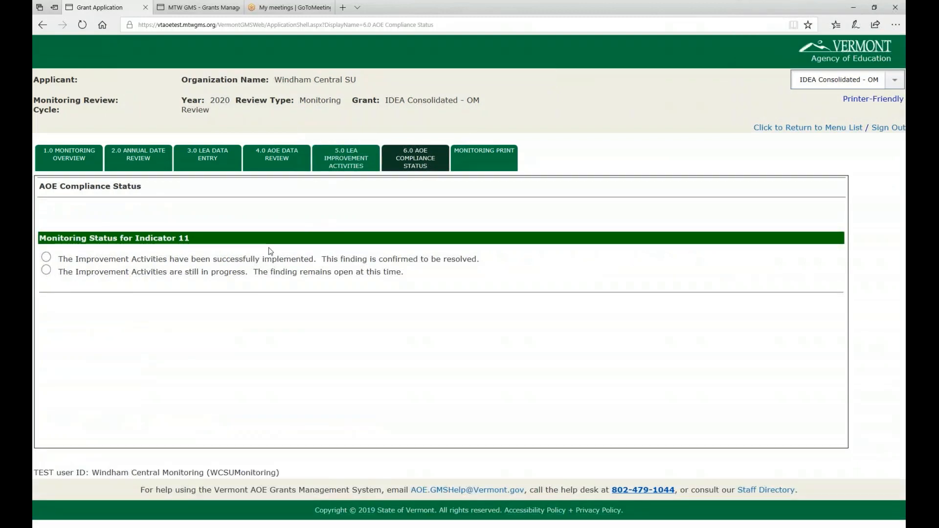
pyautogui.moveTo(46, 239); pyautogui.dragTo(186, 250)
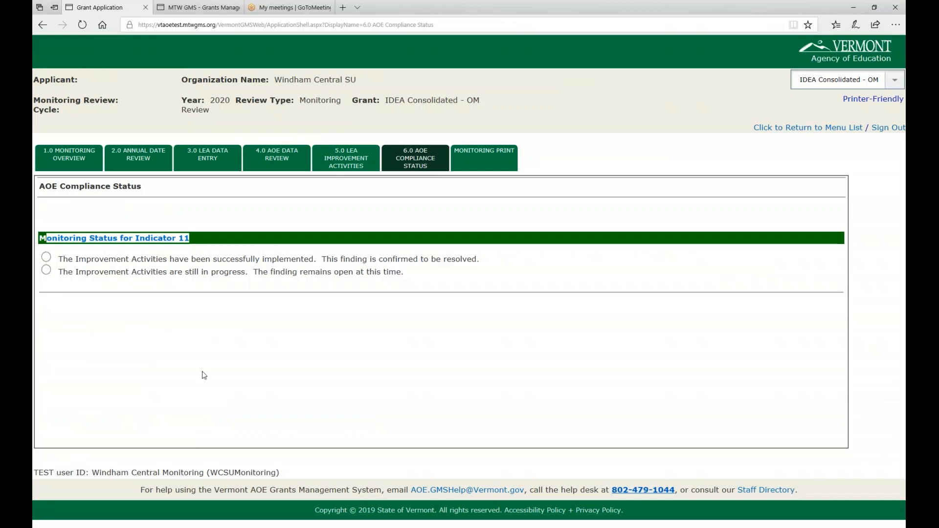
pyautogui.moveTo(177, 527)
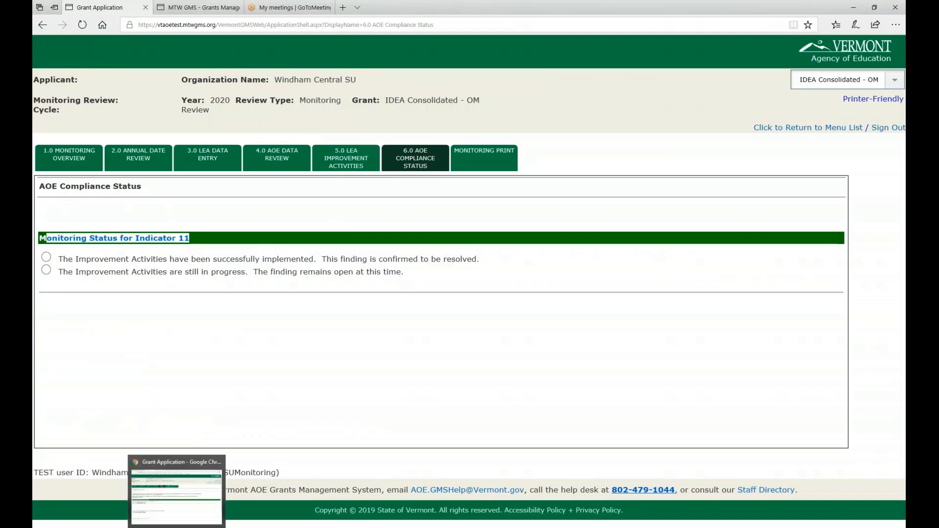
pyautogui.click(176, 494)
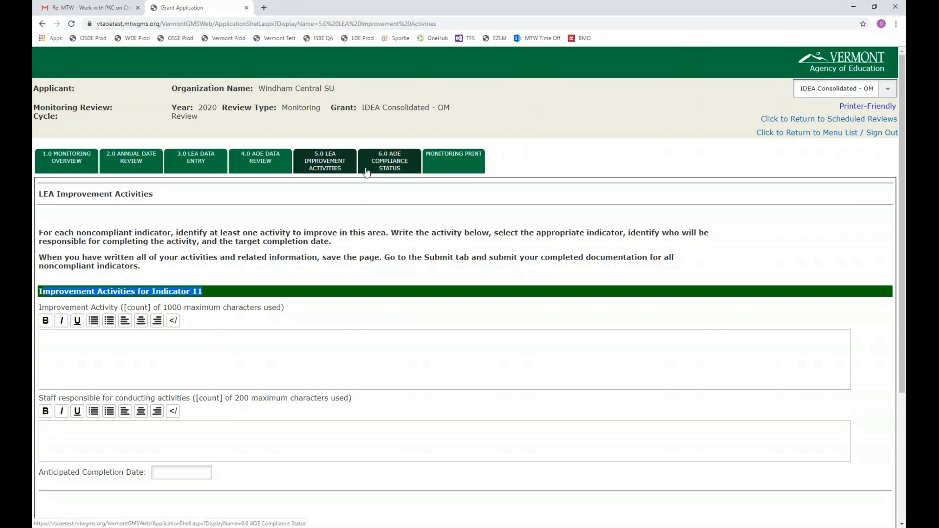
pyautogui.click(398, 159)
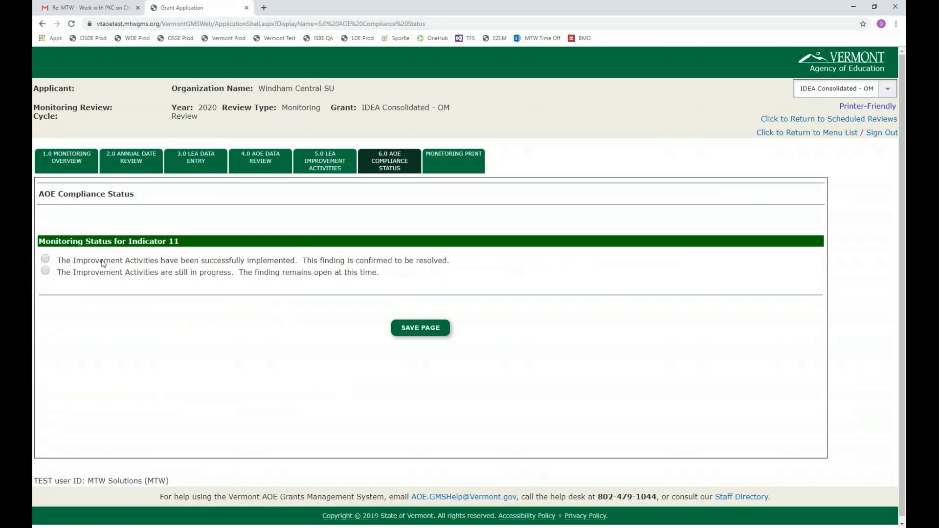
# Step: Read the two monitoring status options for Indicator 11, finding resolved and finding still open
pyautogui.moveTo(66, 260); pyautogui.dragTo(475, 262)
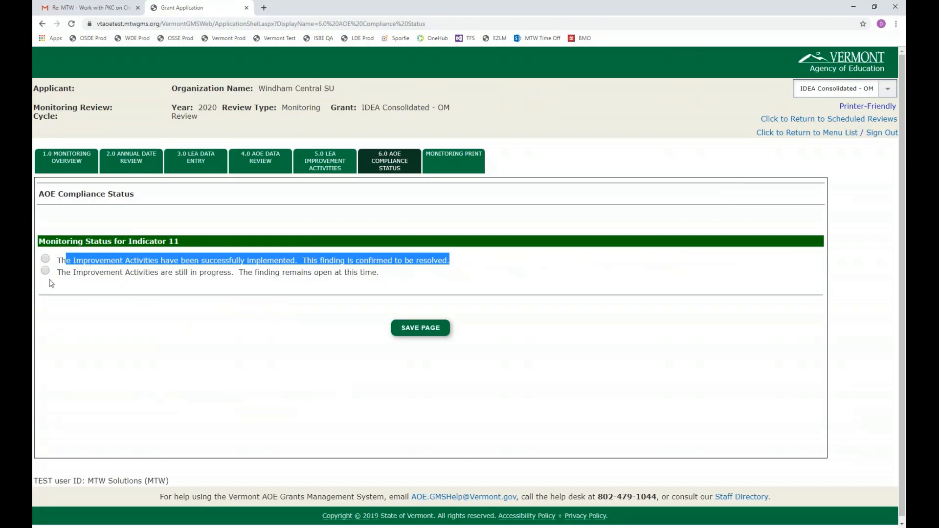
pyautogui.moveTo(76, 272); pyautogui.dragTo(256, 274)
pyautogui.moveTo(367, 274); pyautogui.dragTo(399, 275)
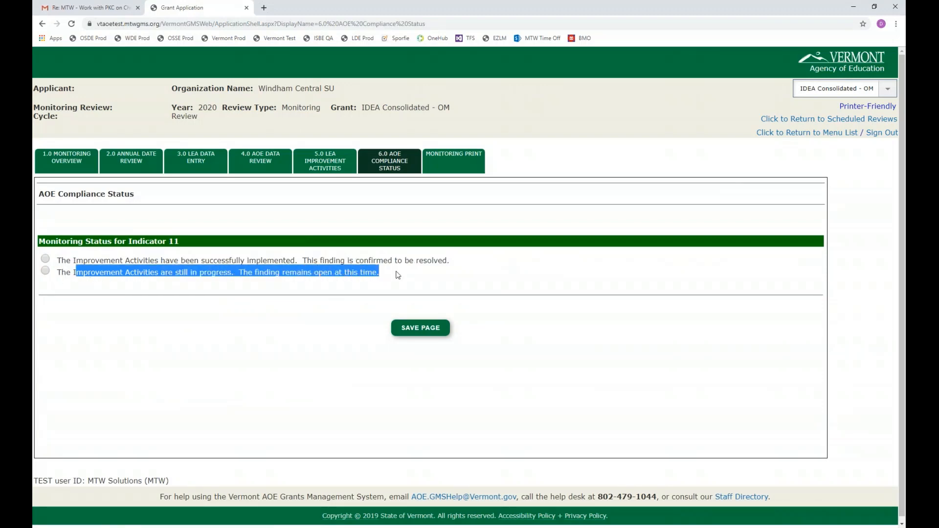
# Step: Mark the Indicator 11 improvement activities as still in progress and enter "Activities not yet completed." as the reason the finding remains open
pyautogui.click(45, 271)
pyautogui.click(72, 346)
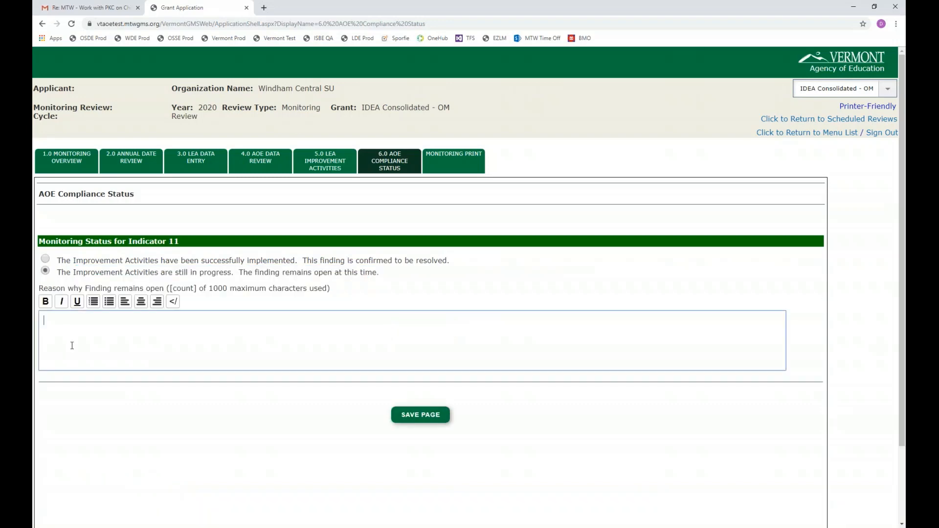
pyautogui.write('Activites ')
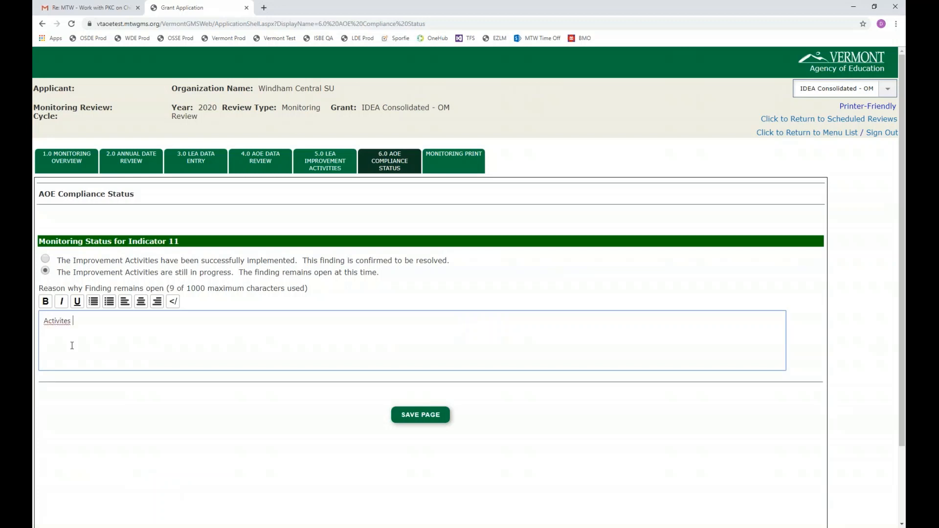
pyautogui.write('not yes ')
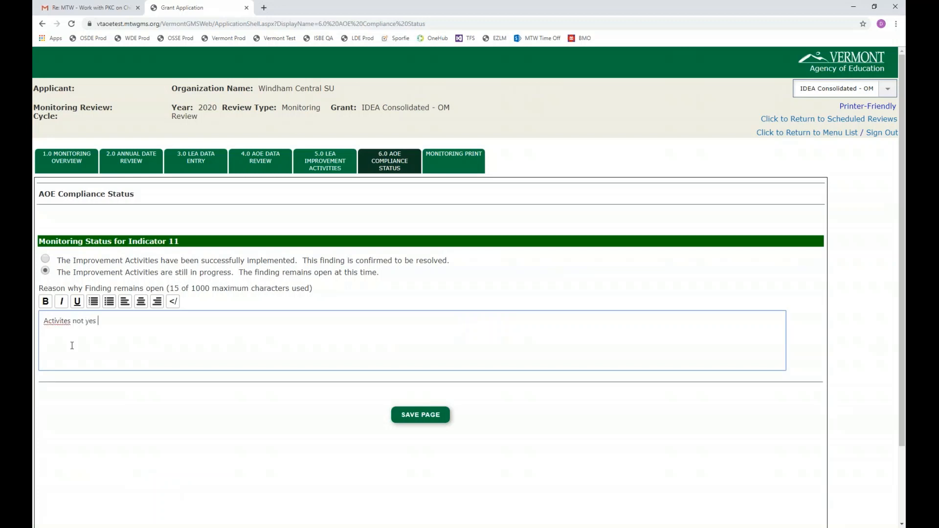
pyautogui.write('co')
pyautogui.press('BackSpace')
pyautogui.press('BackSpace')
pyautogui.press('BackSpace')
pyautogui.press('BackSpace')
pyautogui.write('t completed.iu')
pyautogui.press('BackSpace')
# Step: Save the AOE Compliance Status page and review the saved Indicator 11 status and page warnings
pyautogui.click(438, 419)
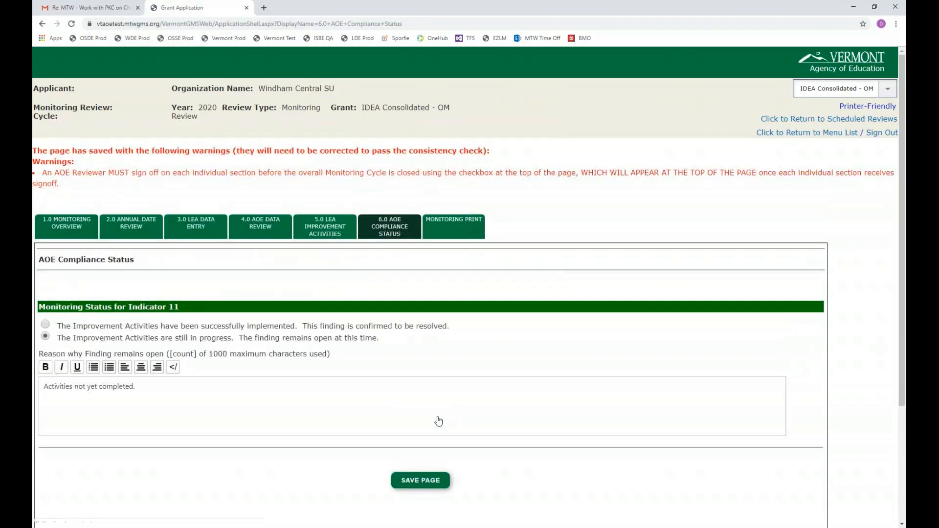
pyautogui.scroll(-1, 344, 371)
pyautogui.scroll(-2, 344, 372)
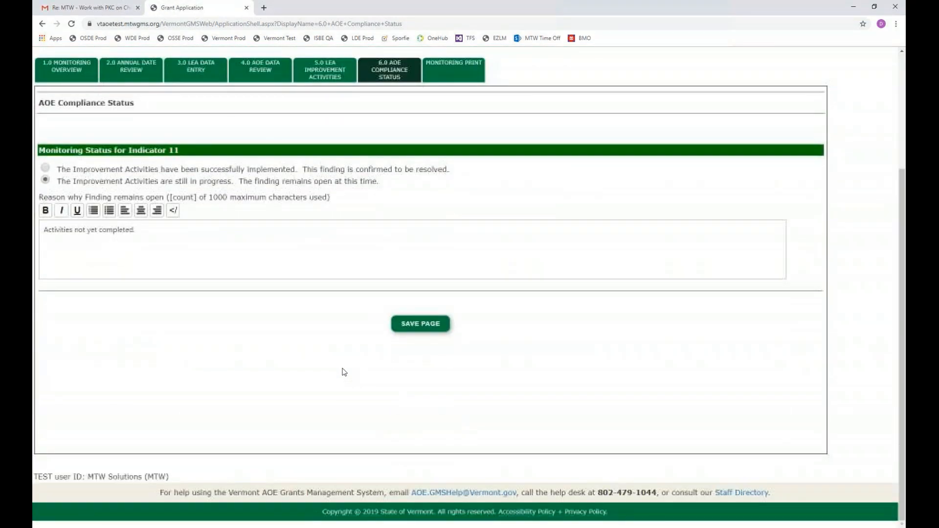
pyautogui.scroll(3, 343, 371)
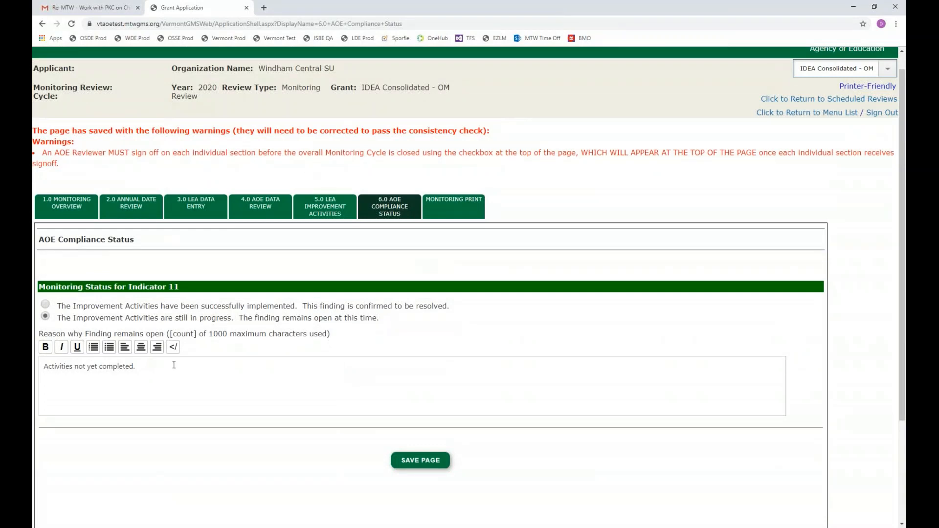
pyautogui.scroll(-3, 174, 365)
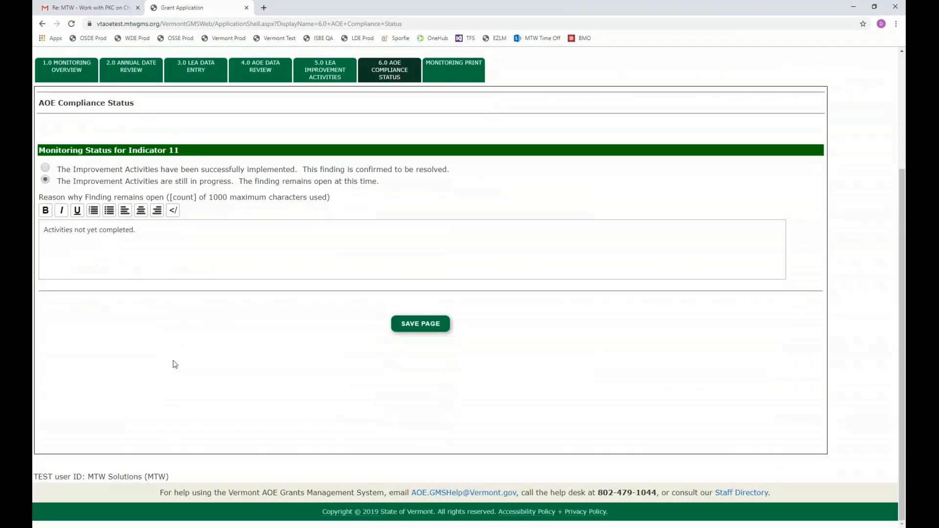